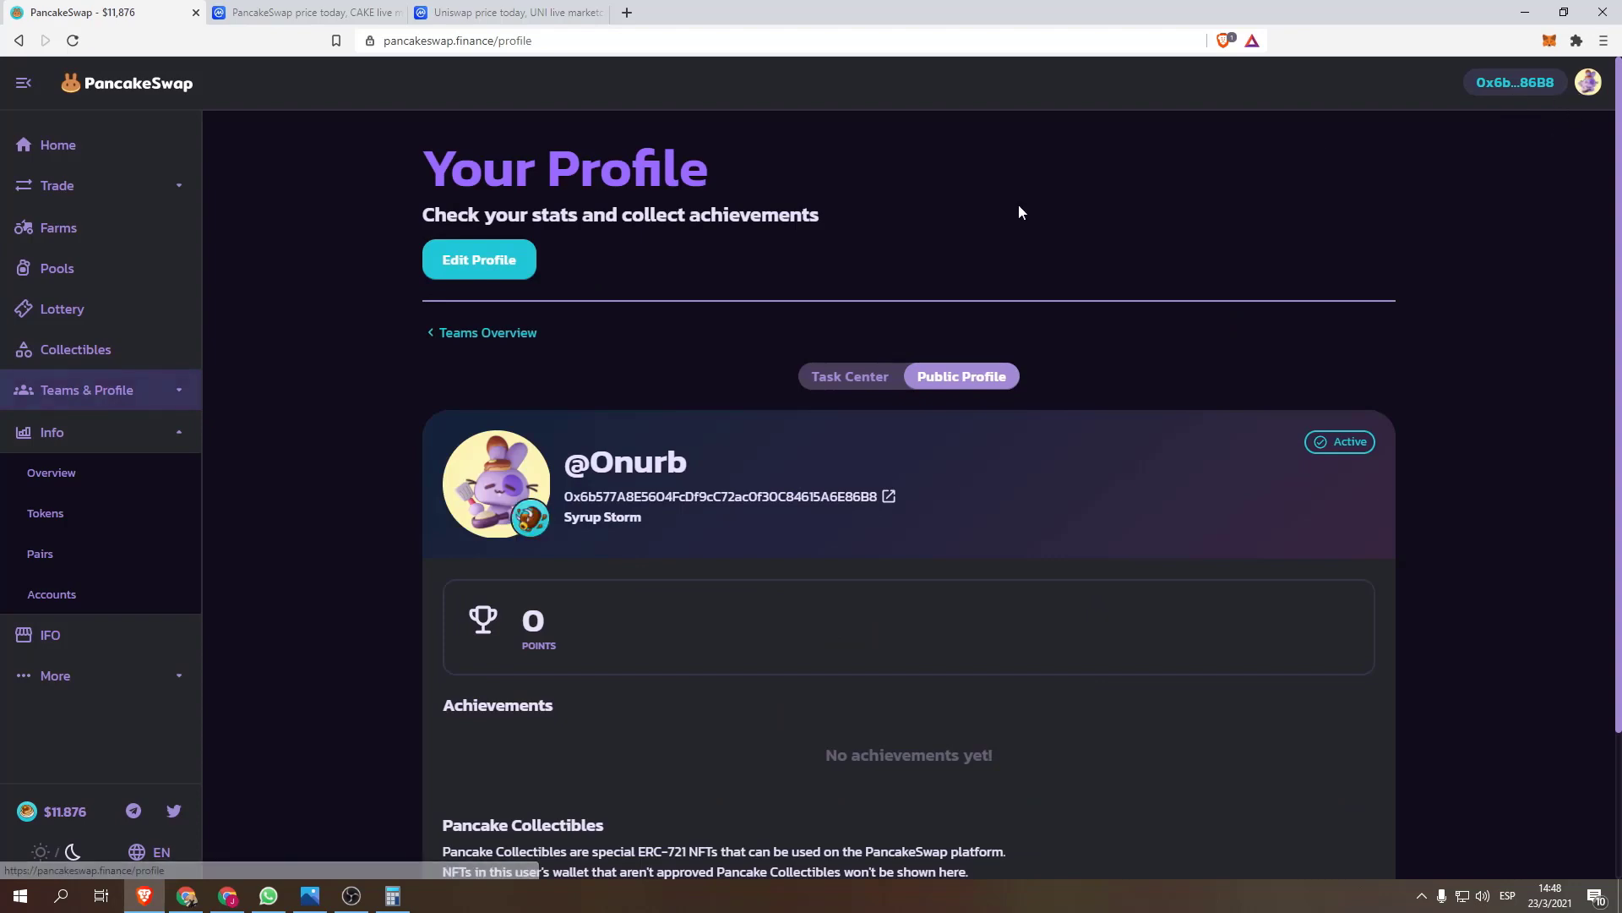
Review the public profile's points, achievements and Pancake Collectibles.
scroll(811, 439, "down", 4)
scroll(777, 499, "up", 4)
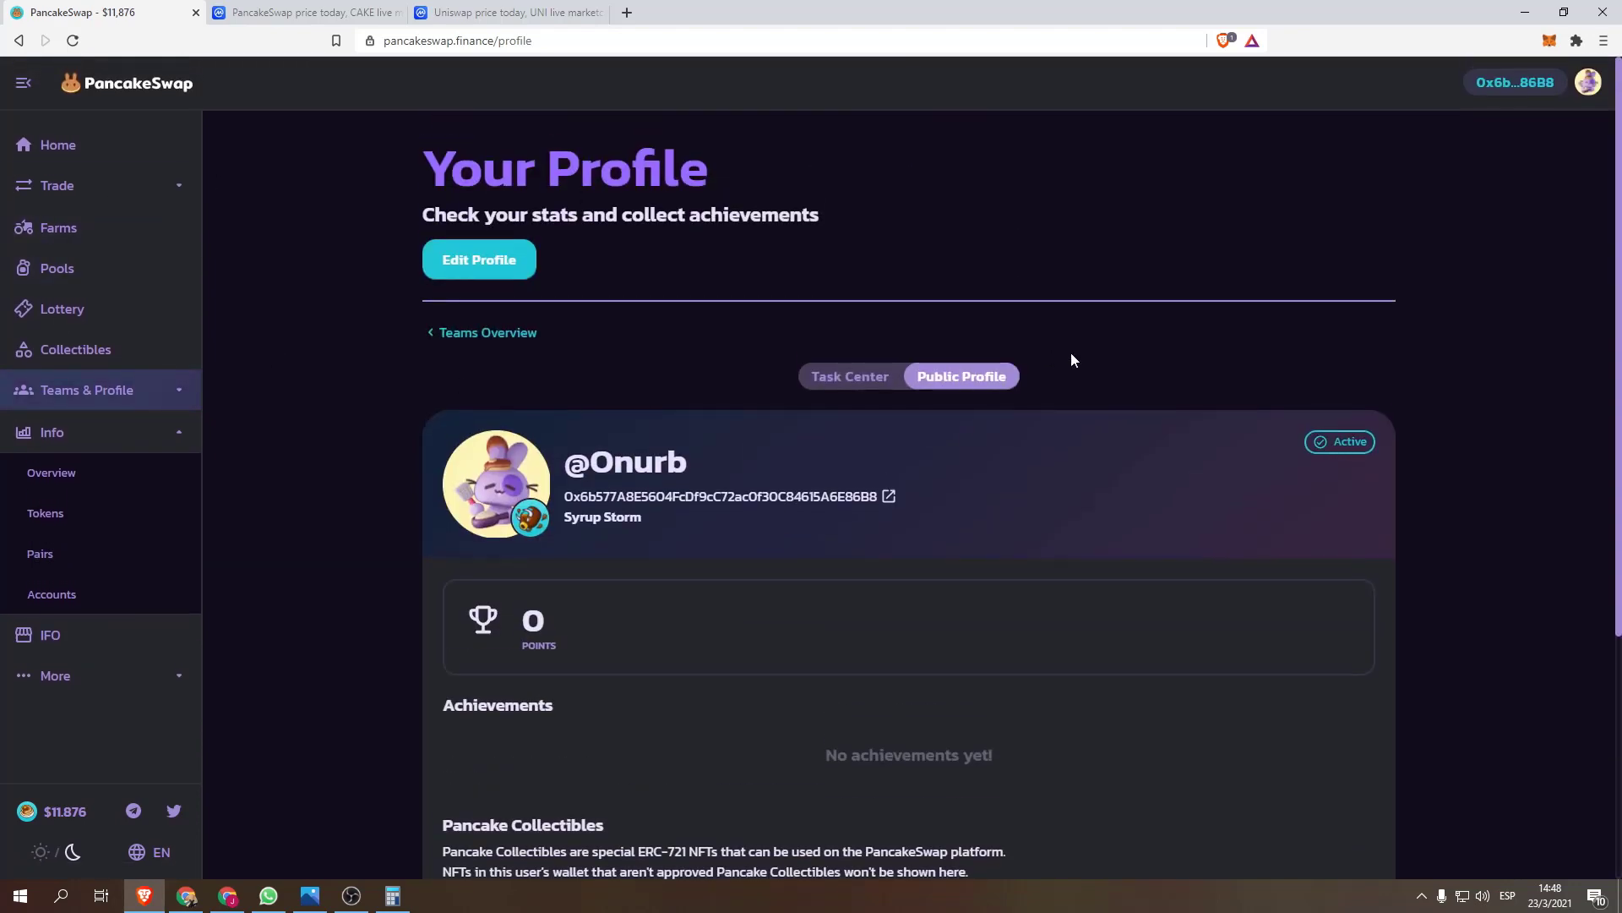
scroll(732, 738, "down", 4)
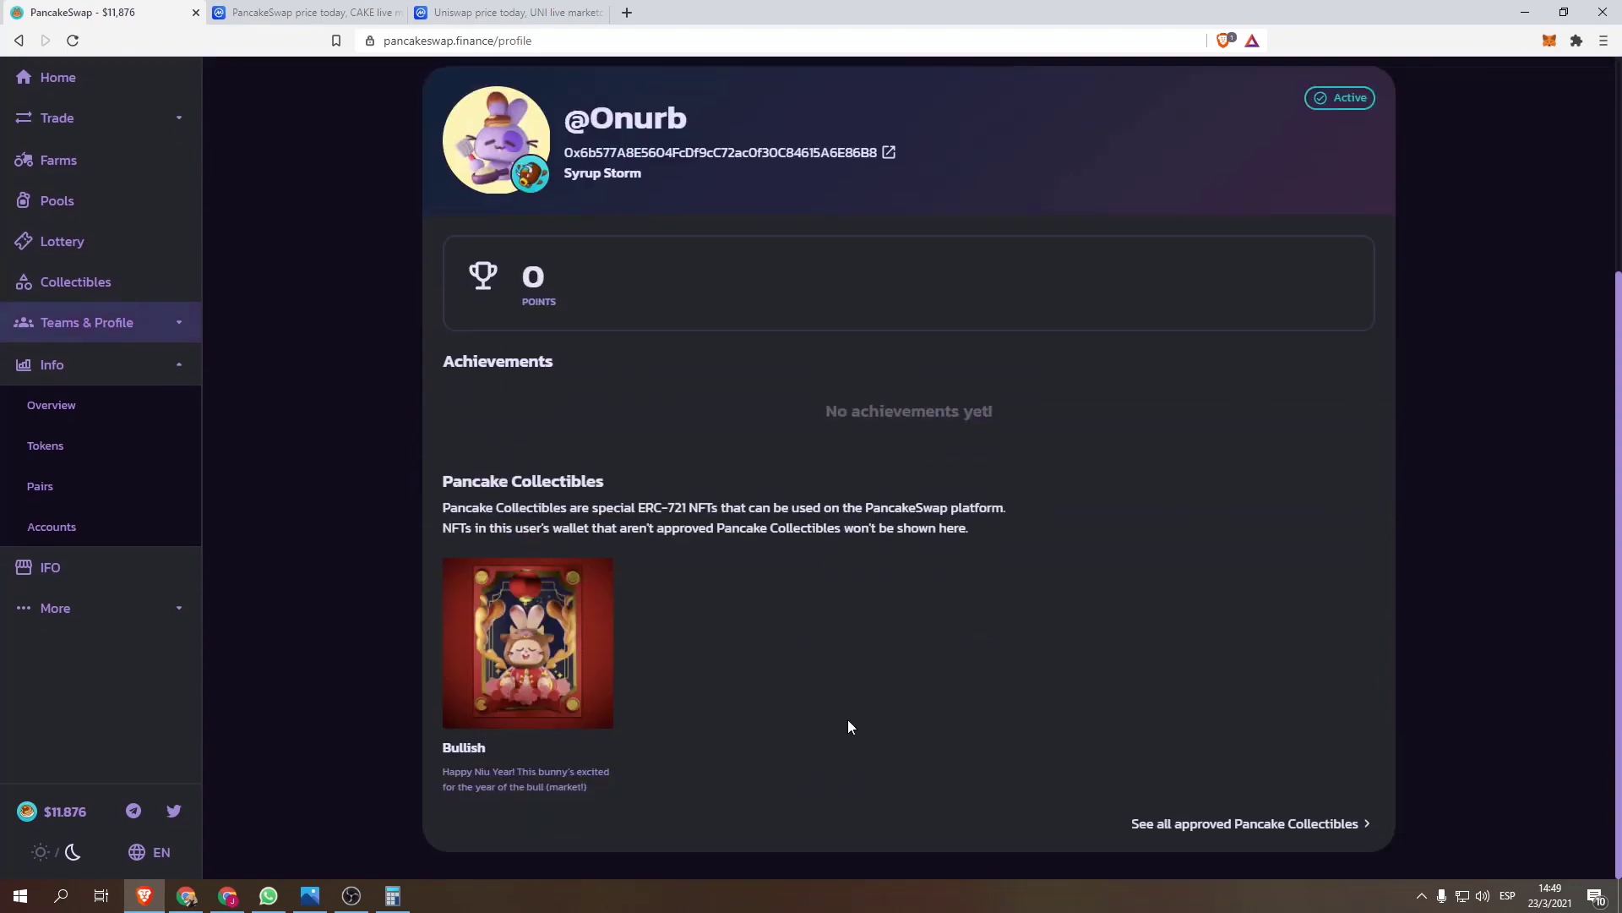
scroll(728, 487, "up", 4)
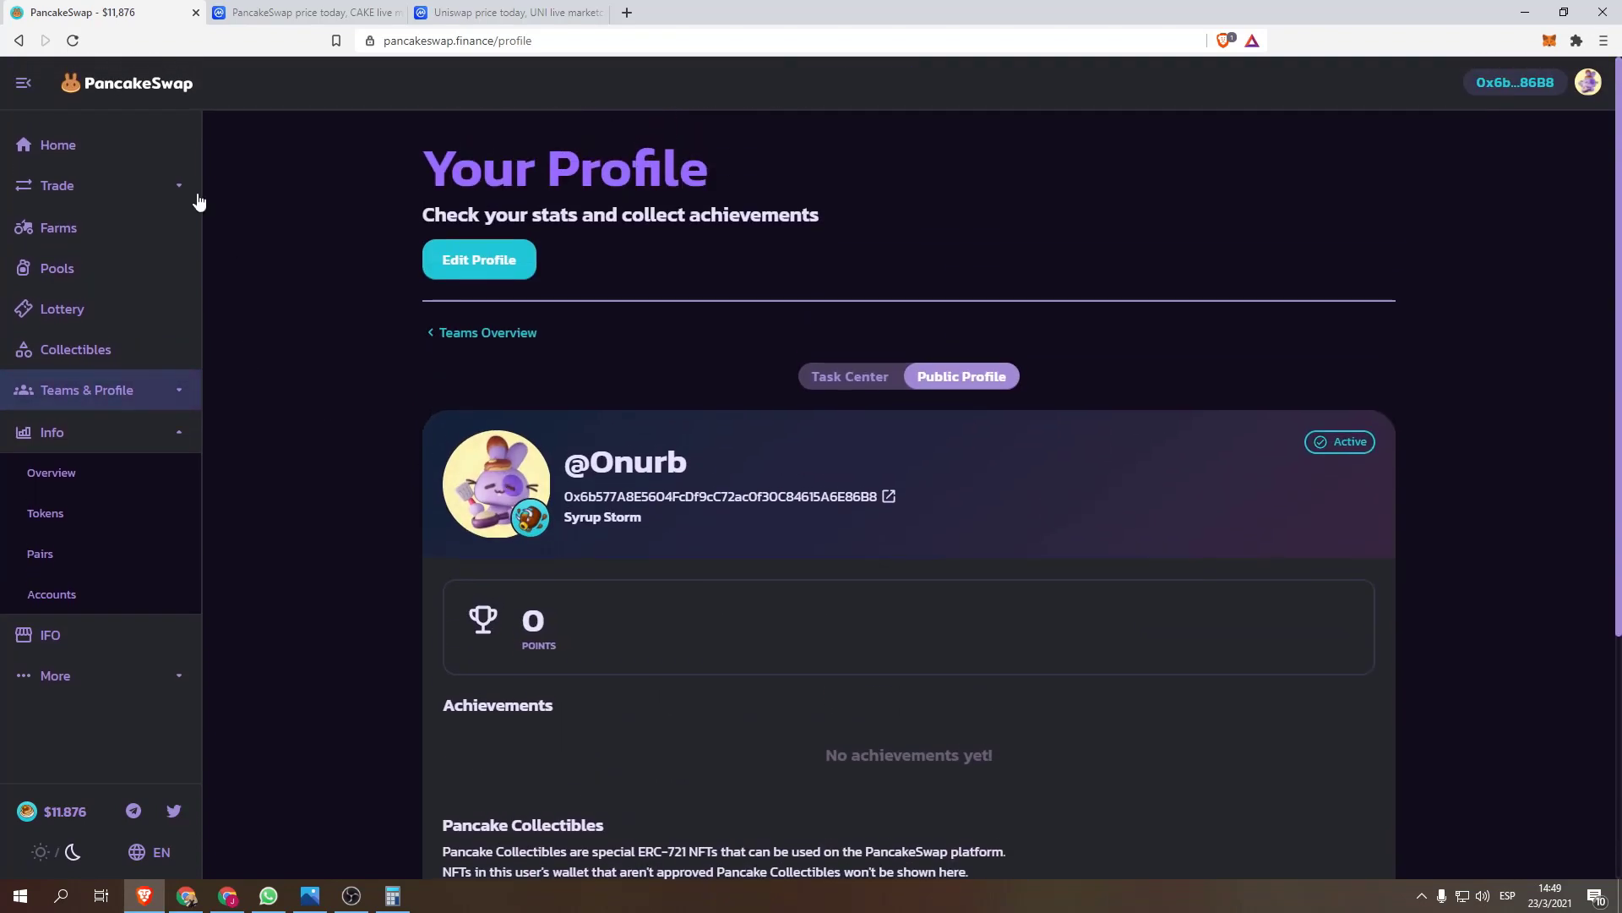
Visit the PancakeSwap home page and open the Syrup Pool page listing the live pools.
left_click(135, 167)
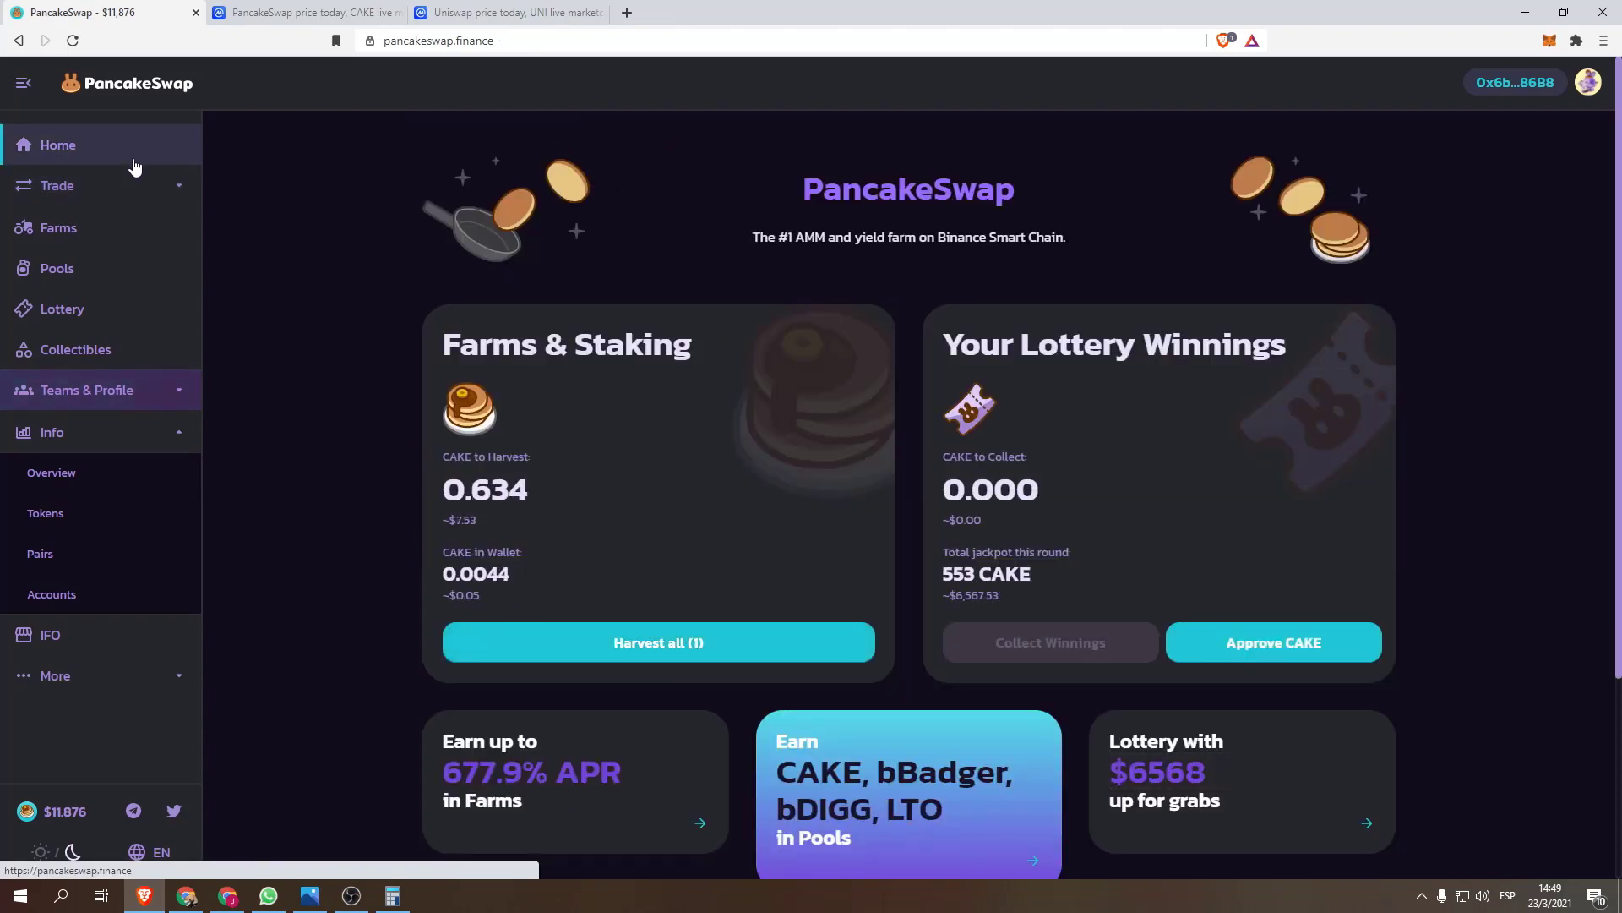
left_click(93, 267)
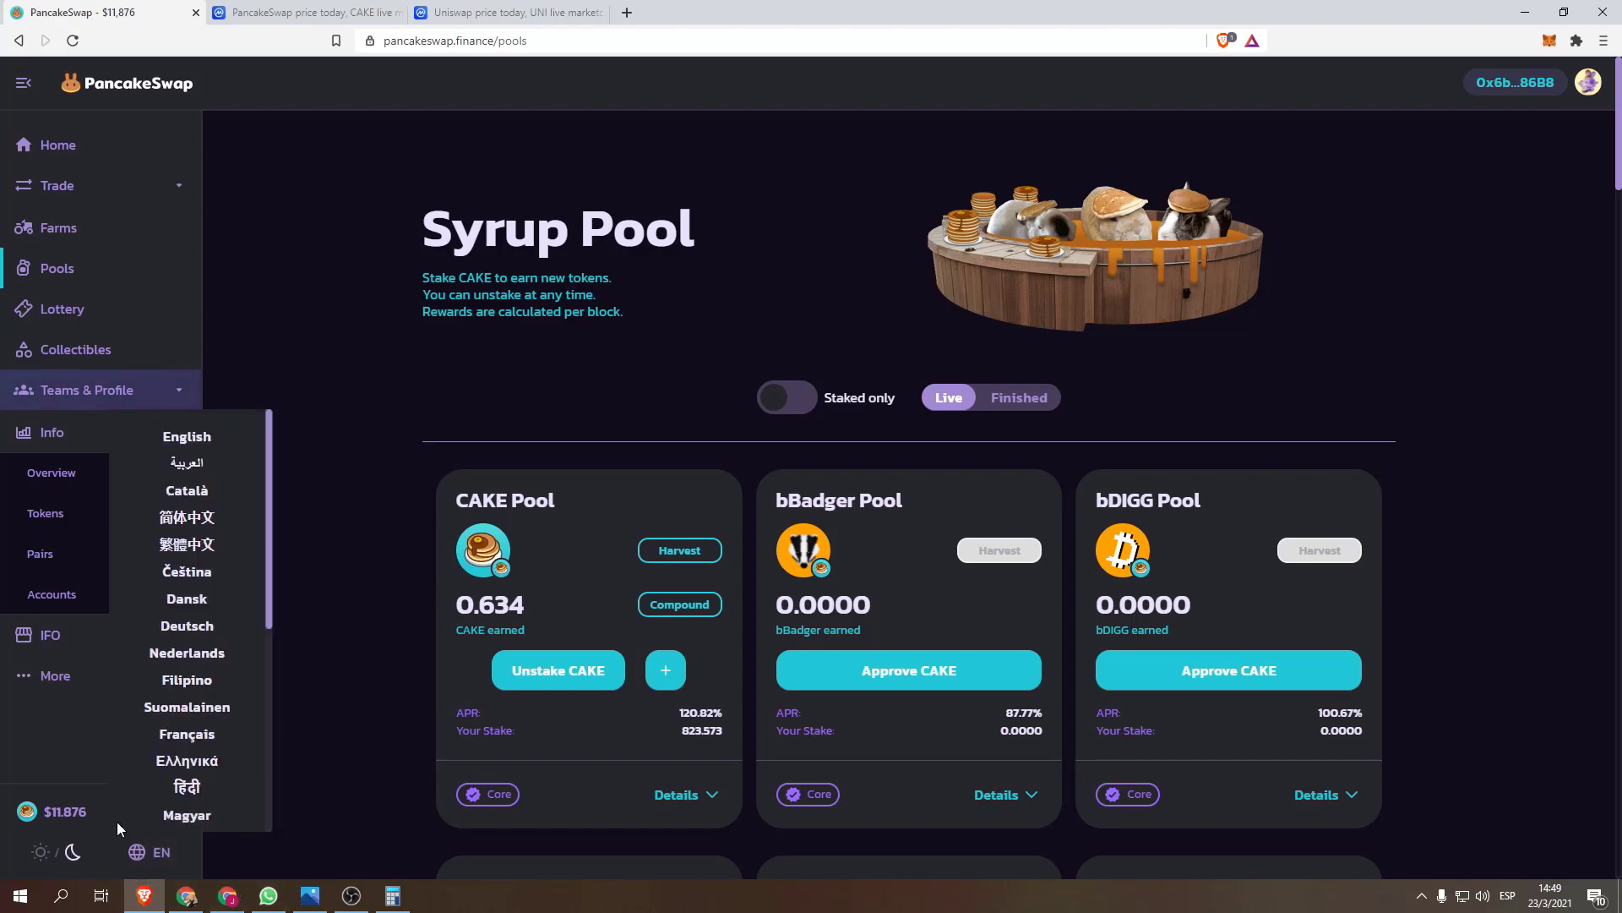
mouse_move(132, 813)
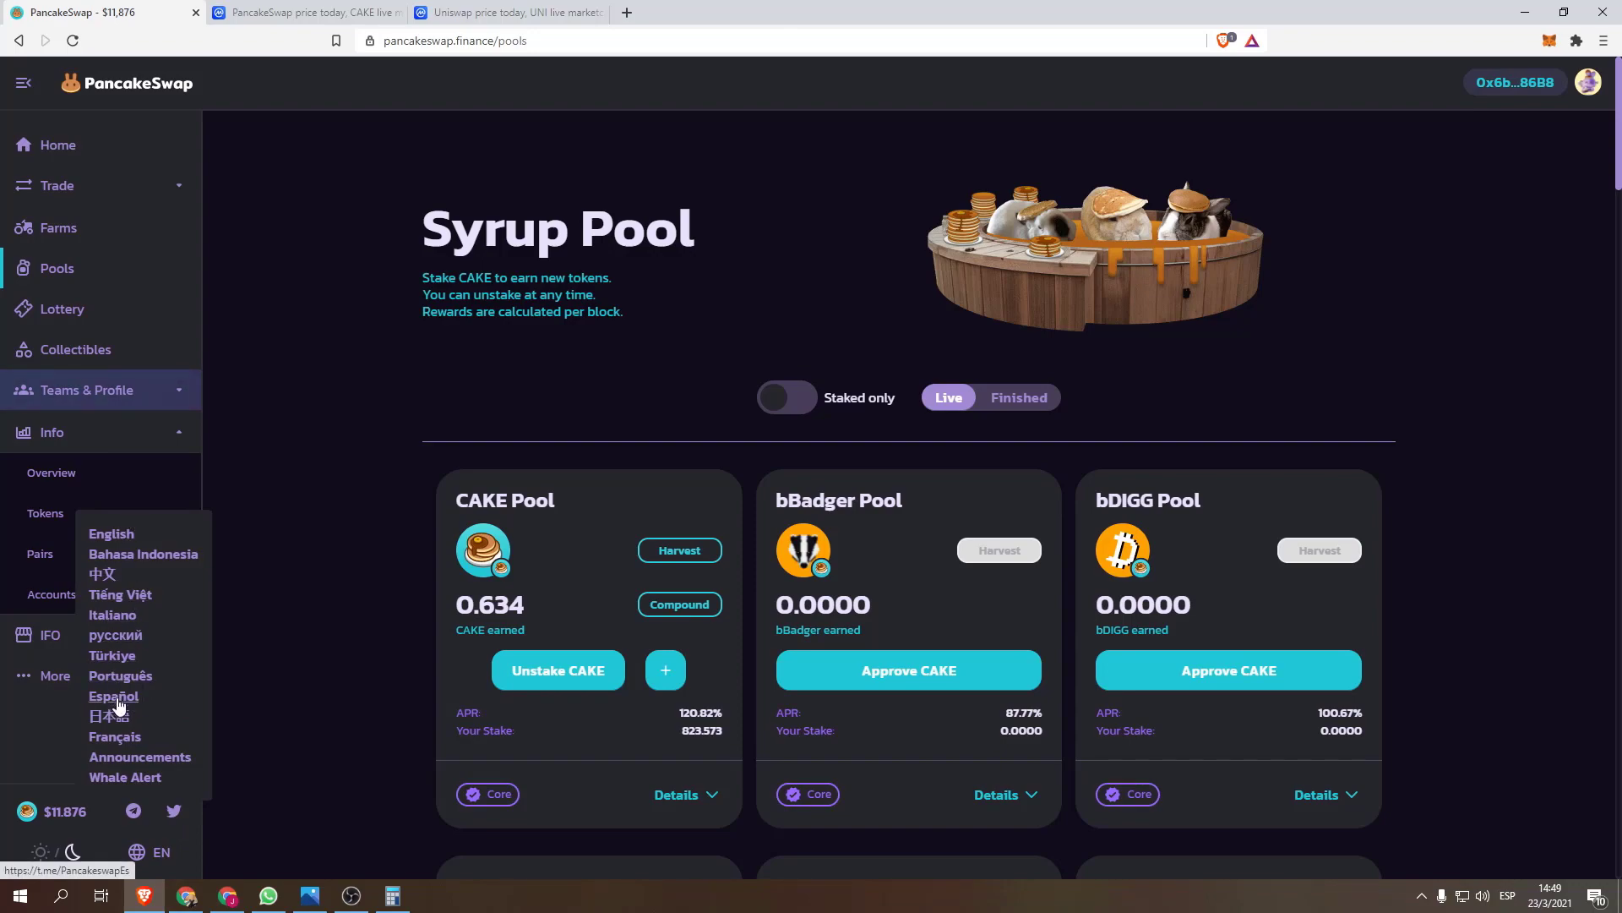
Switch to the CalcuCake 5 spreadsheet in Chrome and check its stake, APR and fee inputs against the CAKE Pool's figures.
left_click(188, 895)
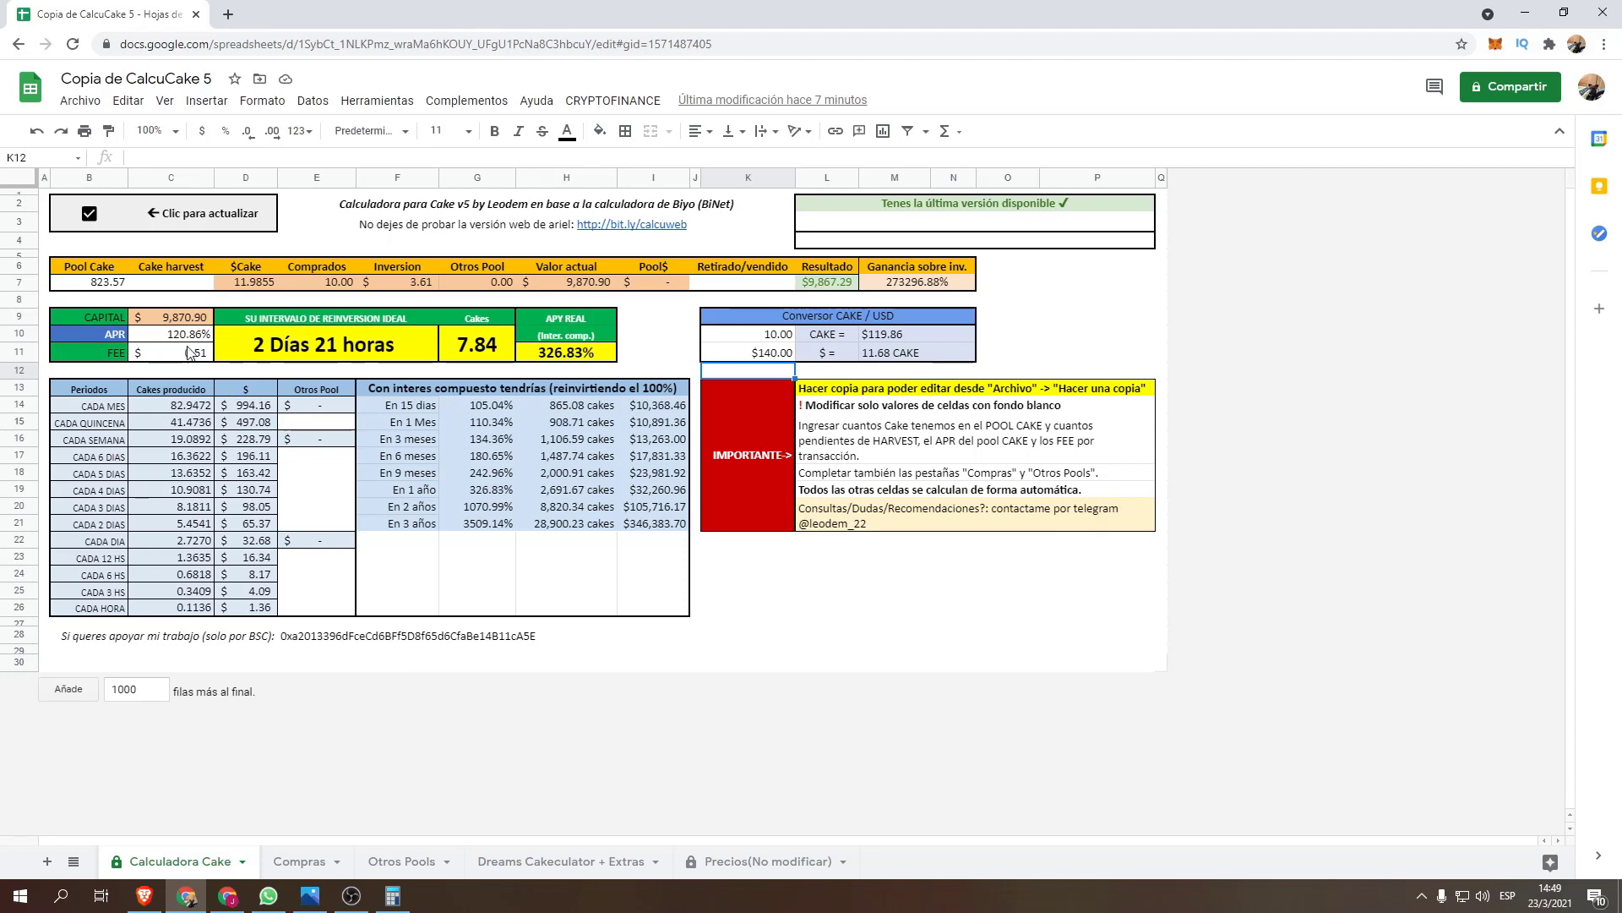
left_click(110, 281)
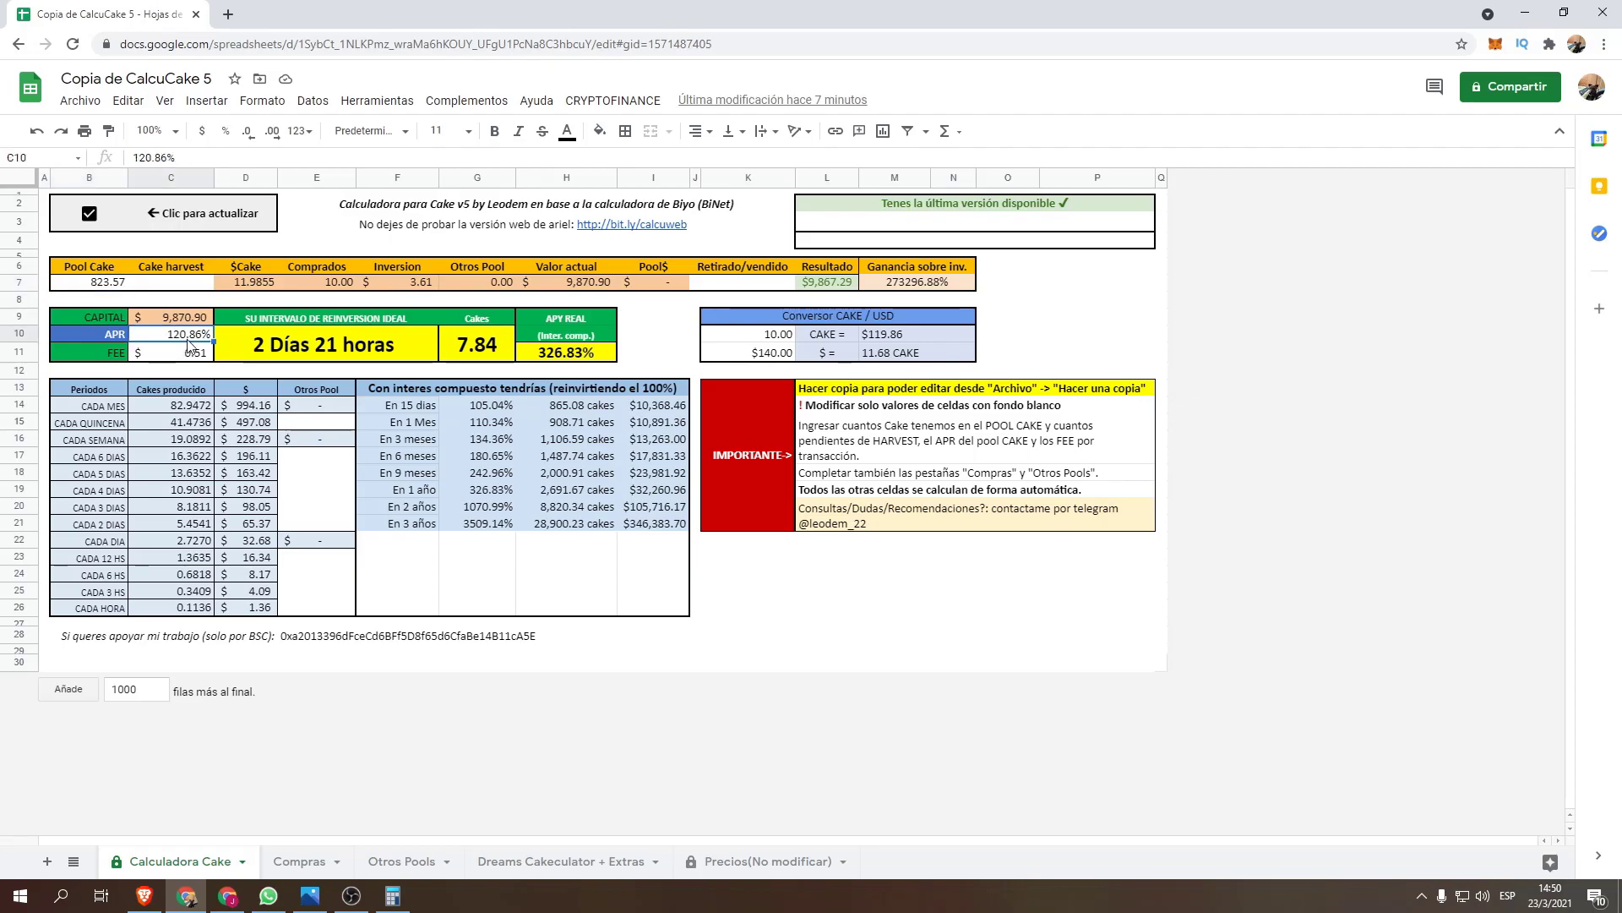
key("alt+Tab")
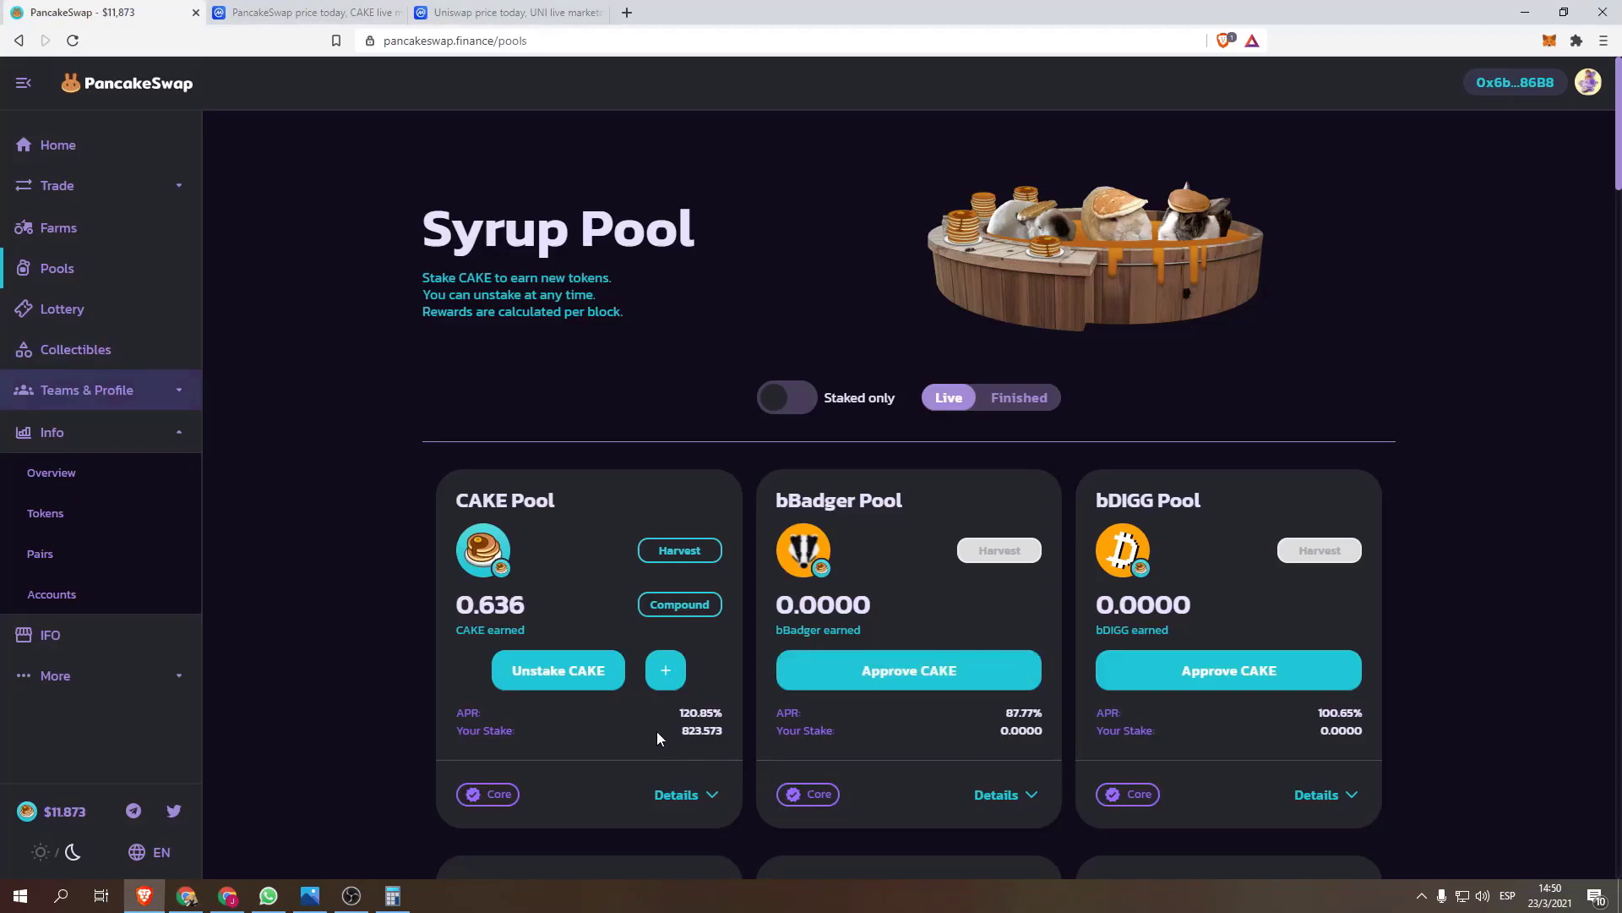
double_click(697, 712)
left_click(186, 896)
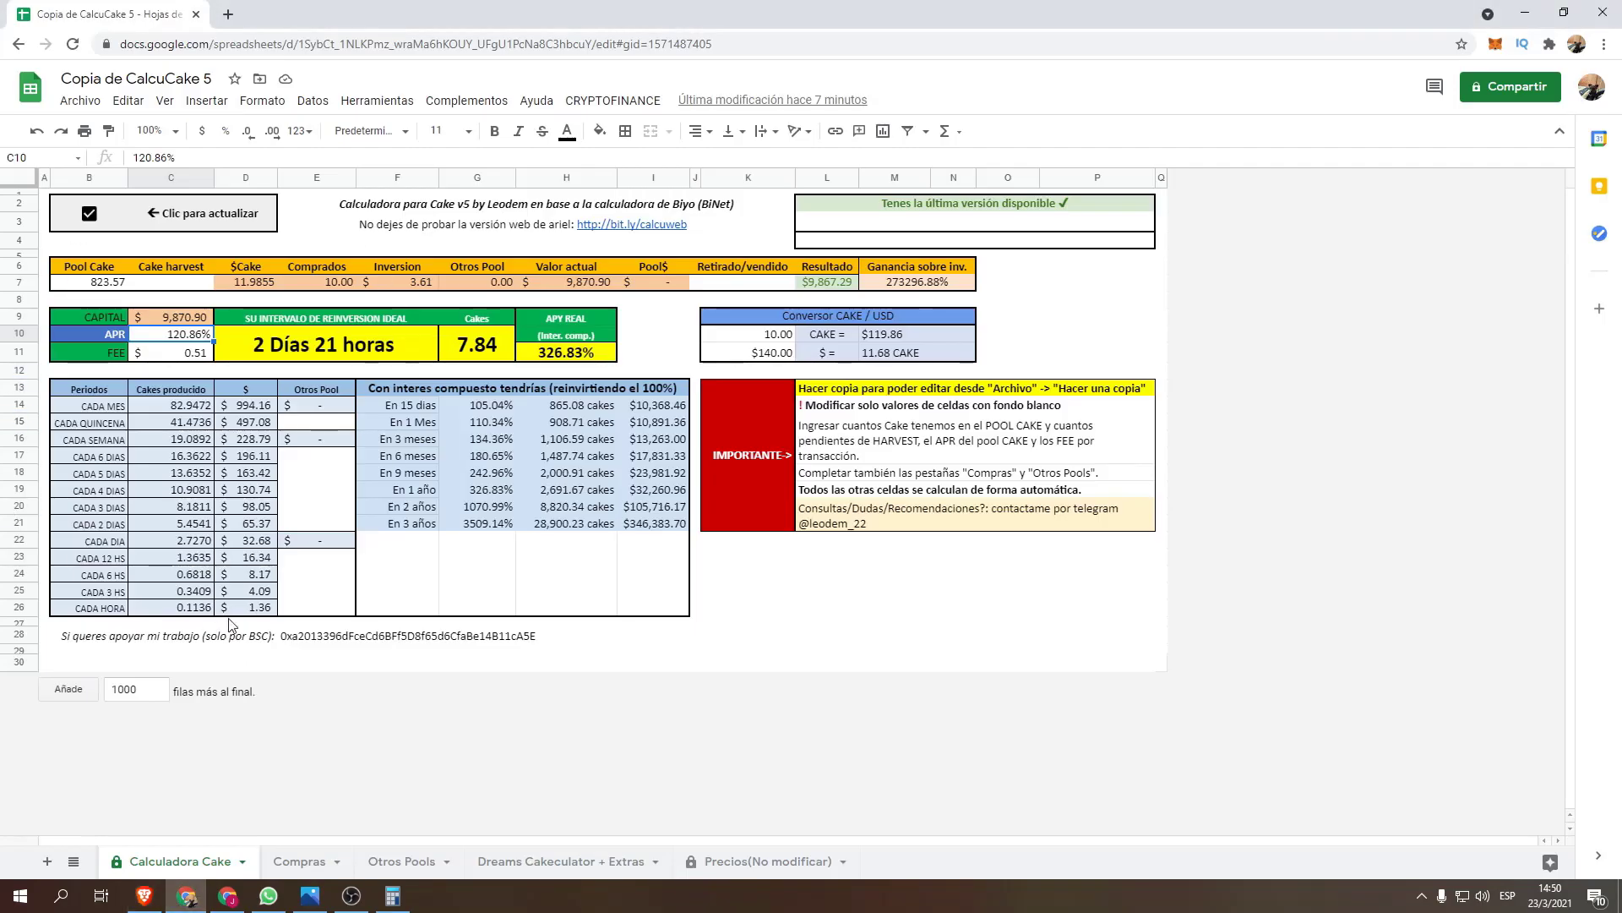
left_click(190, 357)
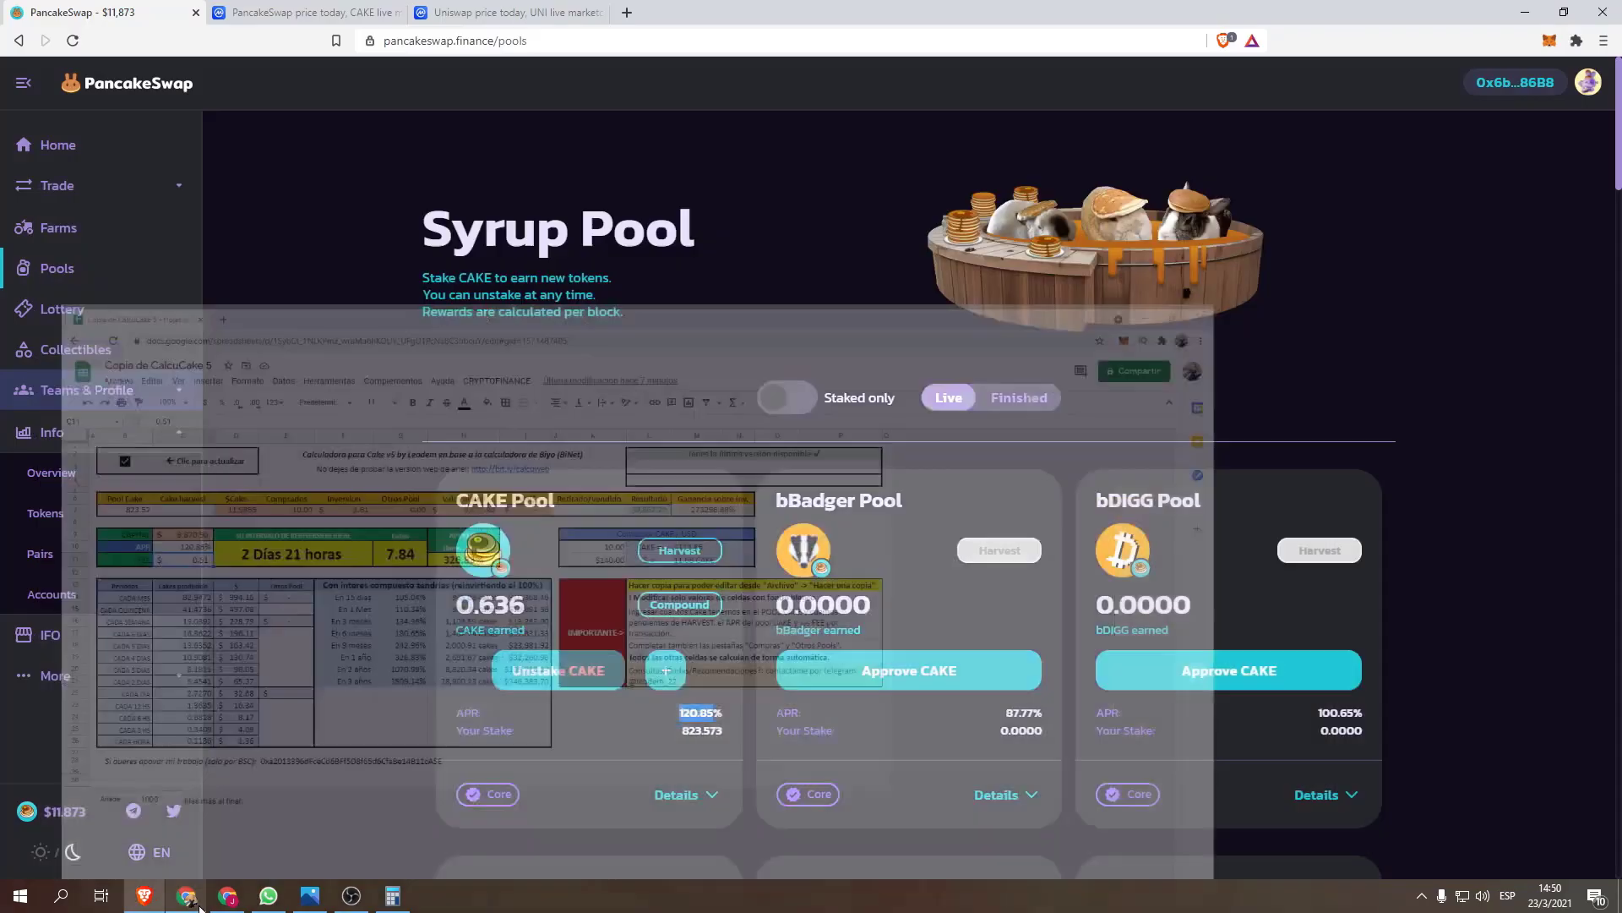
left_click(188, 901)
left_click(187, 900)
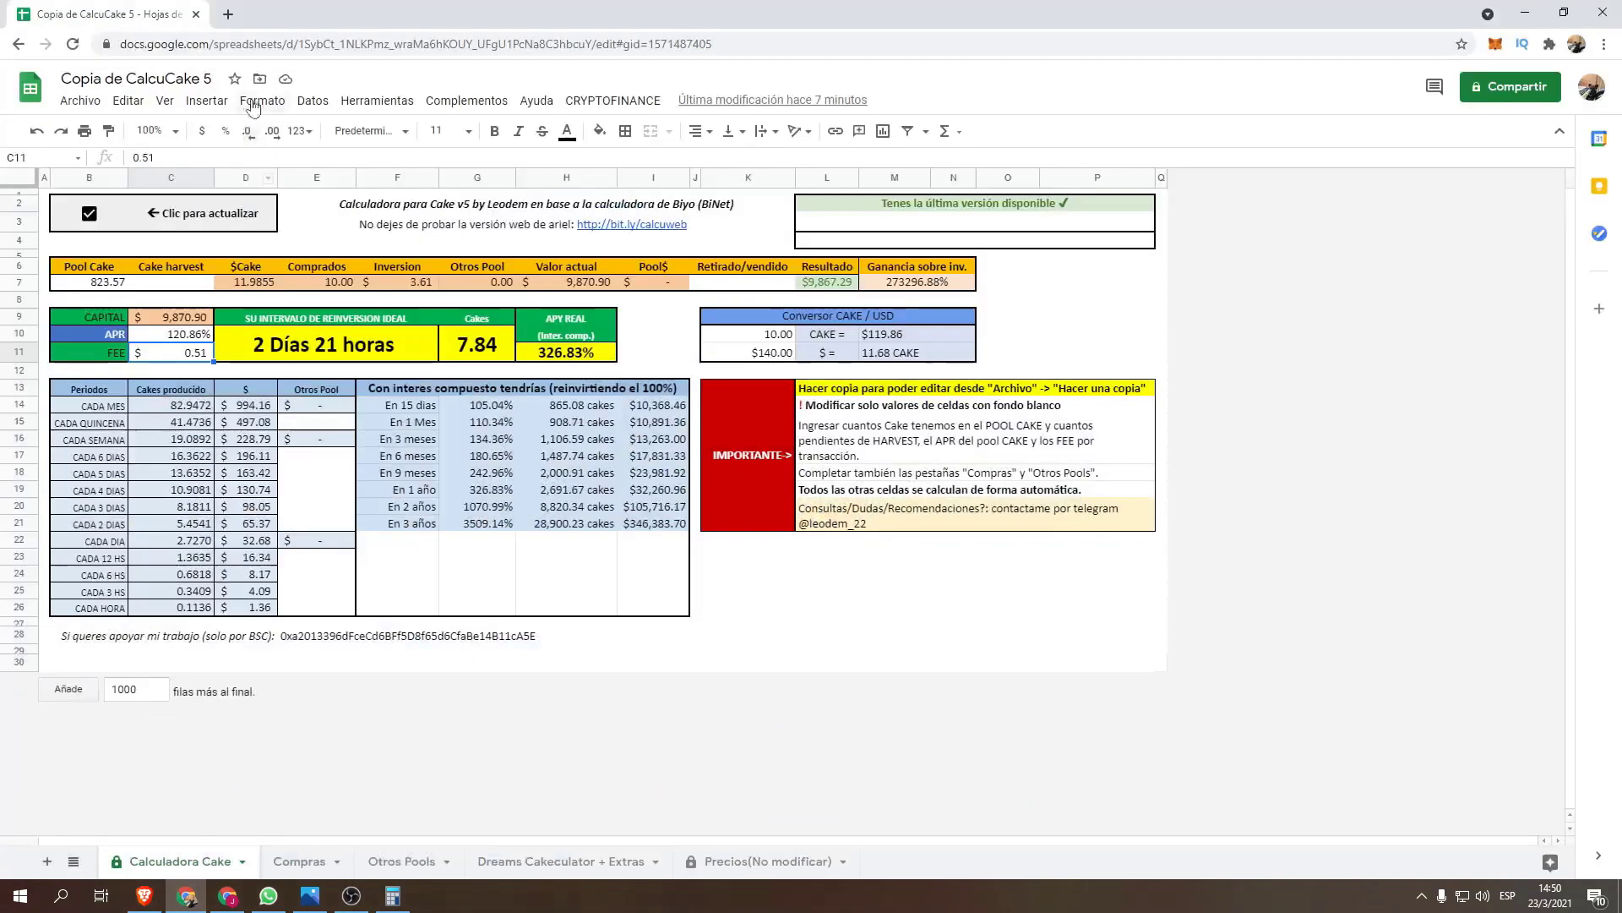
Open preev.com in a separate browser tab and check which source currencies its converter offers.
left_click(224, 14)
type("preev.com")
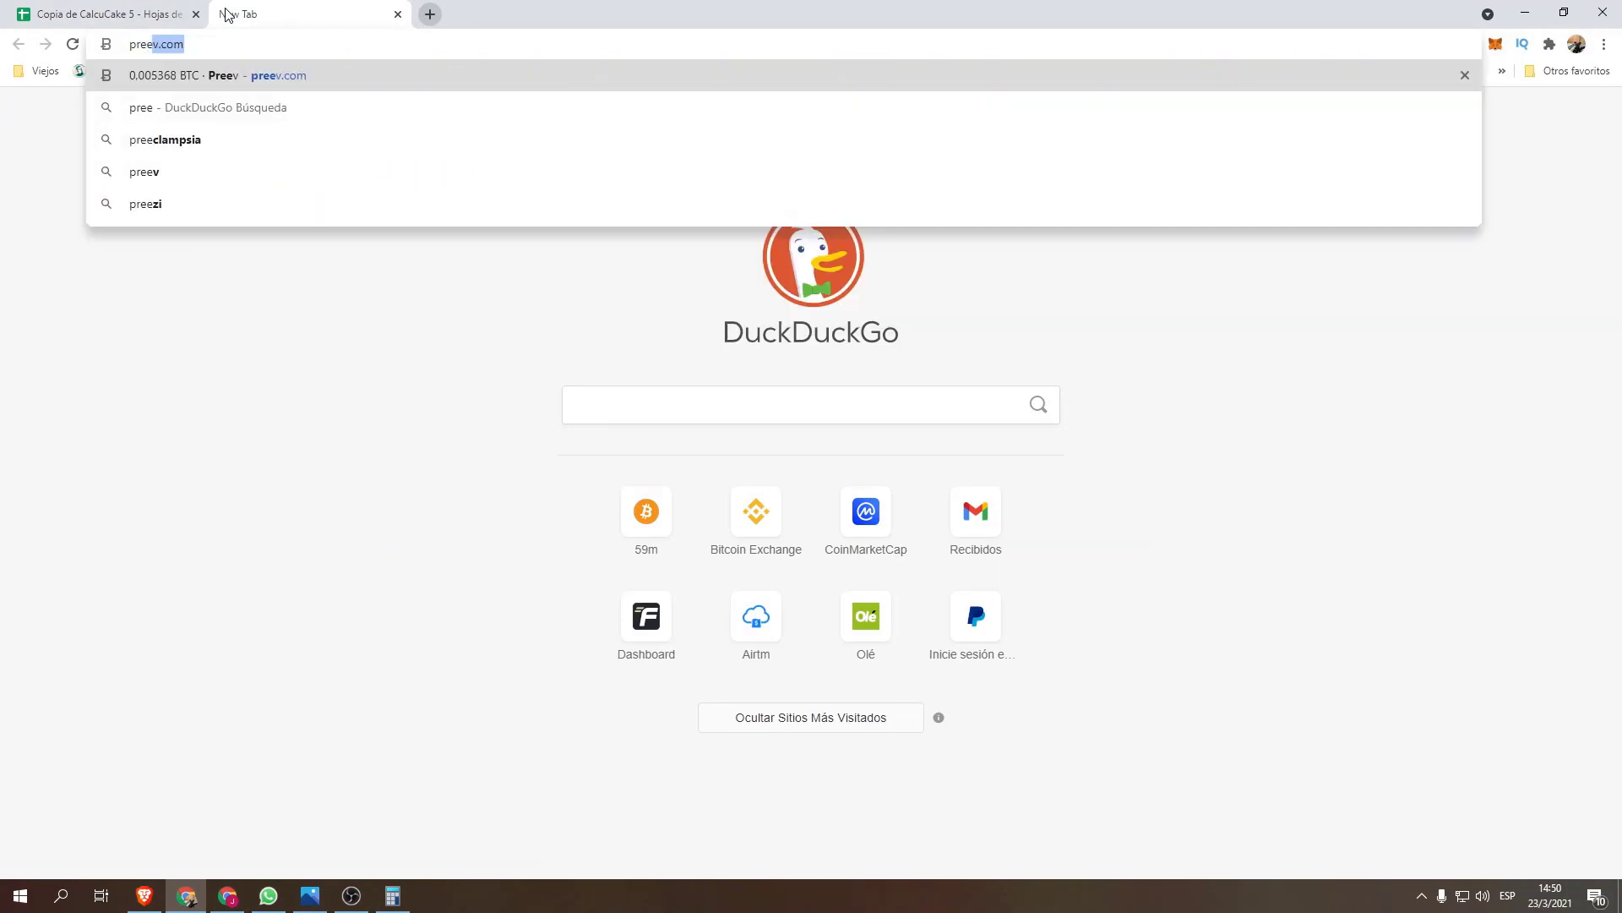
key("Return")
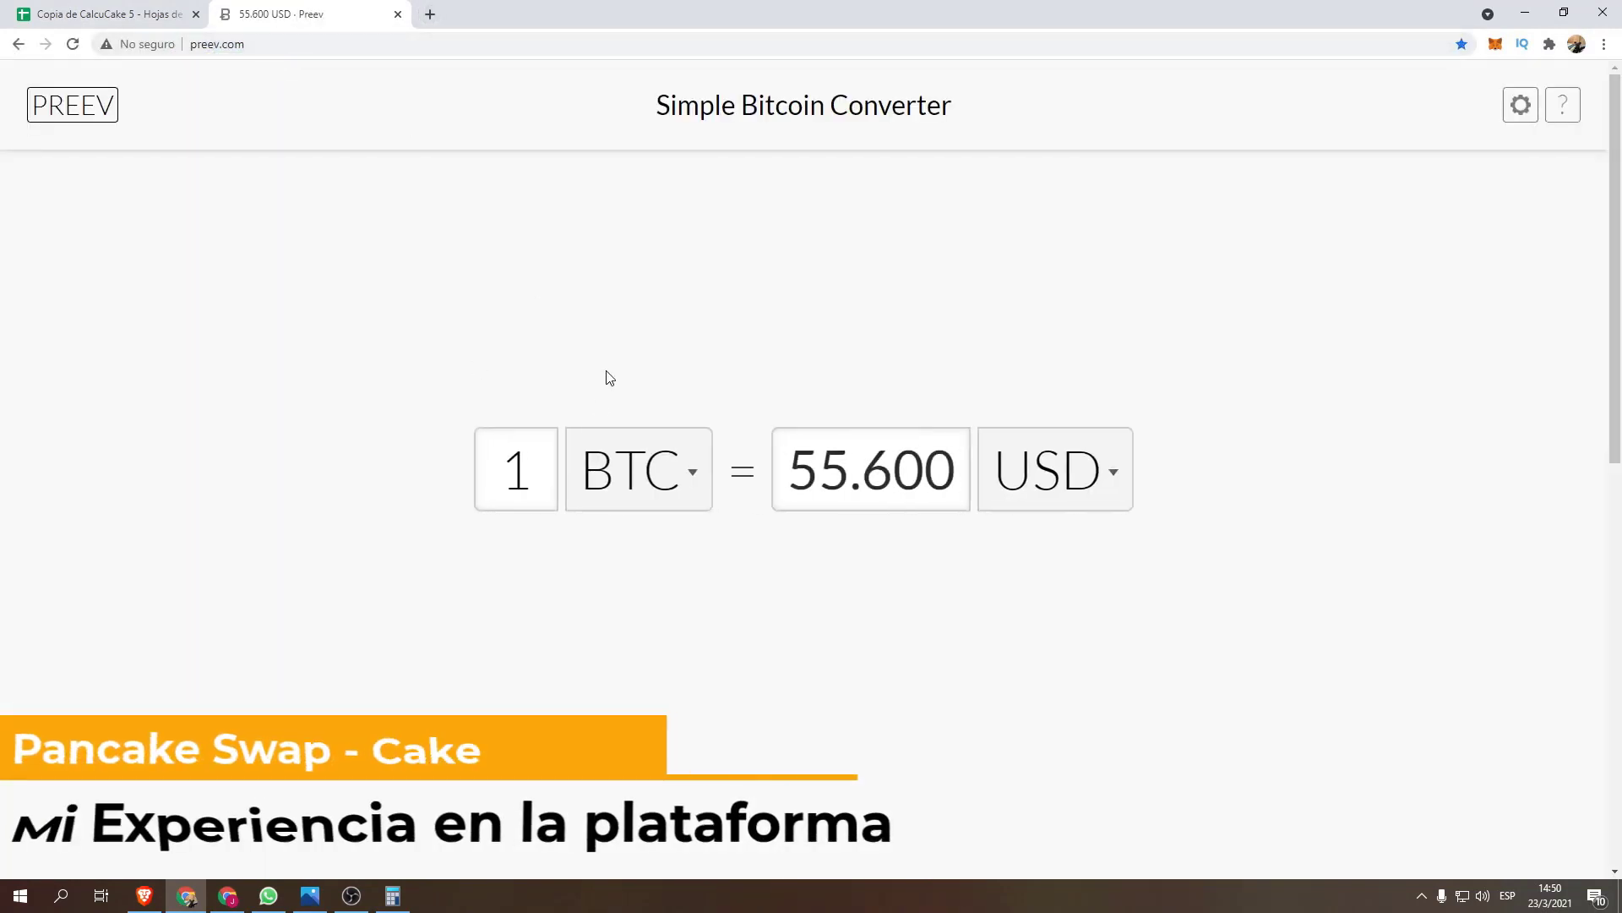
left_click(620, 488)
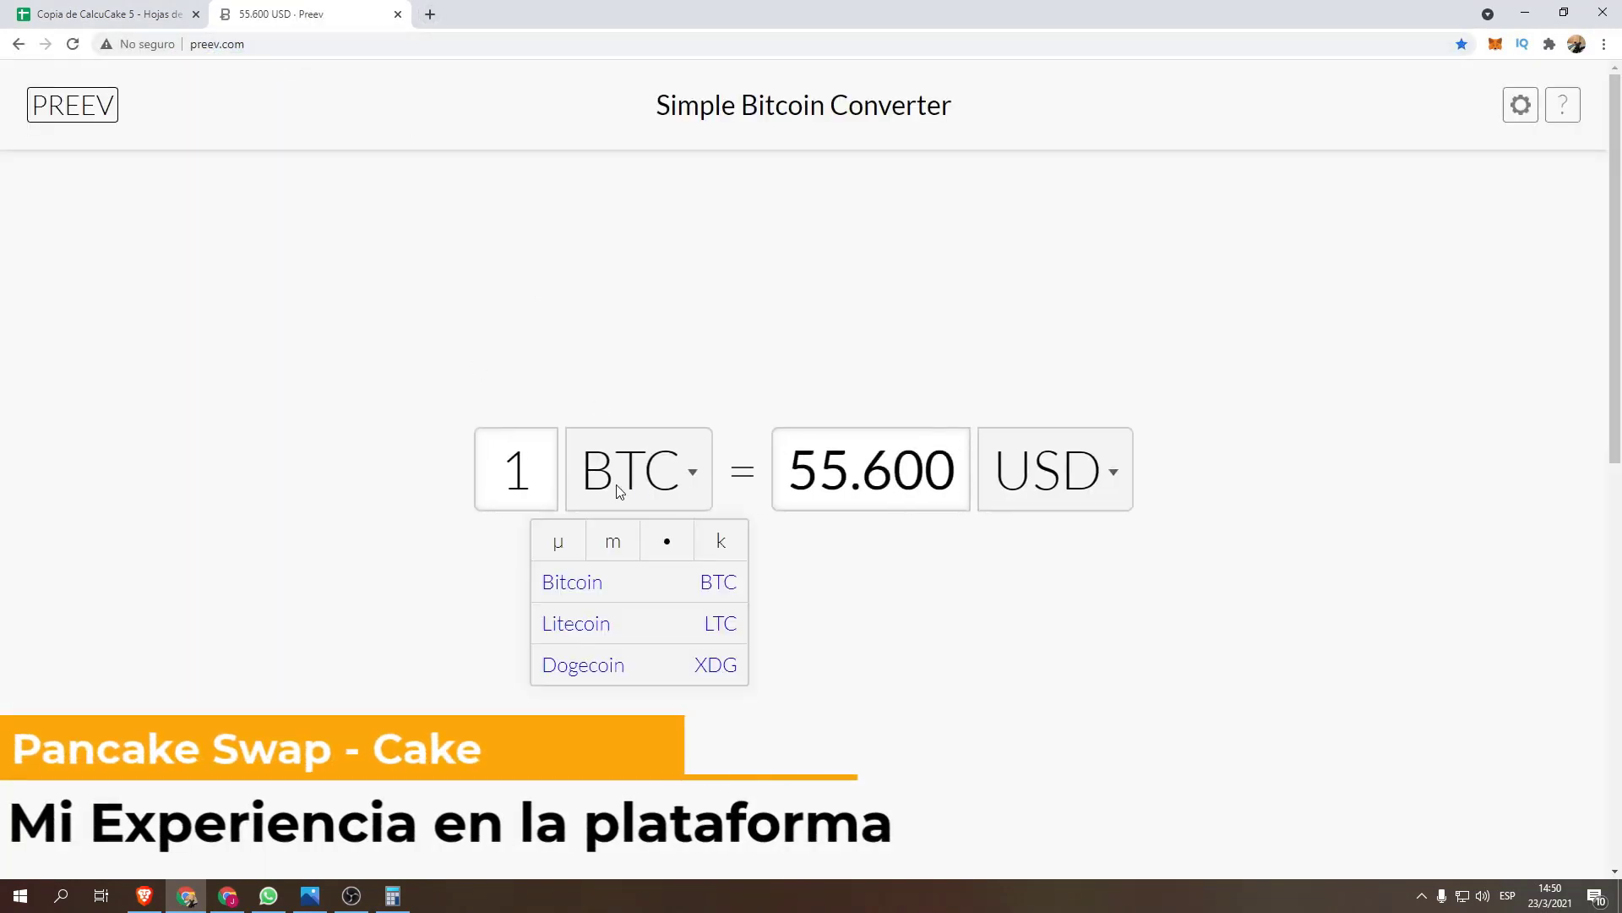
Replace the Preev page with CoinMarketCap's Cryptocurrency Converter Calculator.
left_click(345, 42)
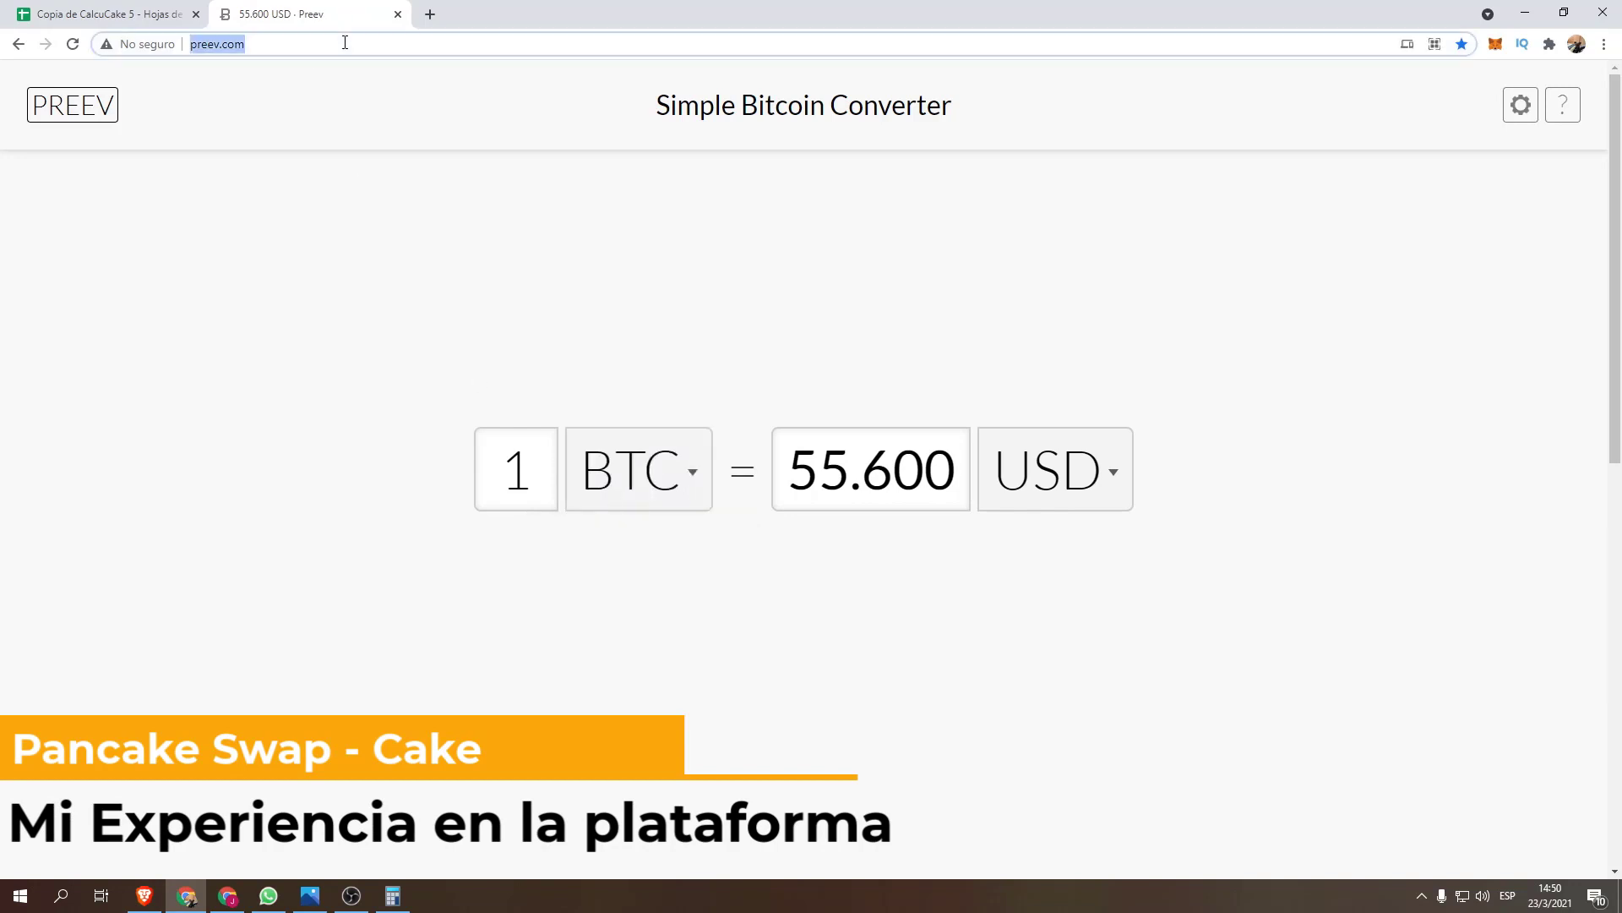
type("coina")
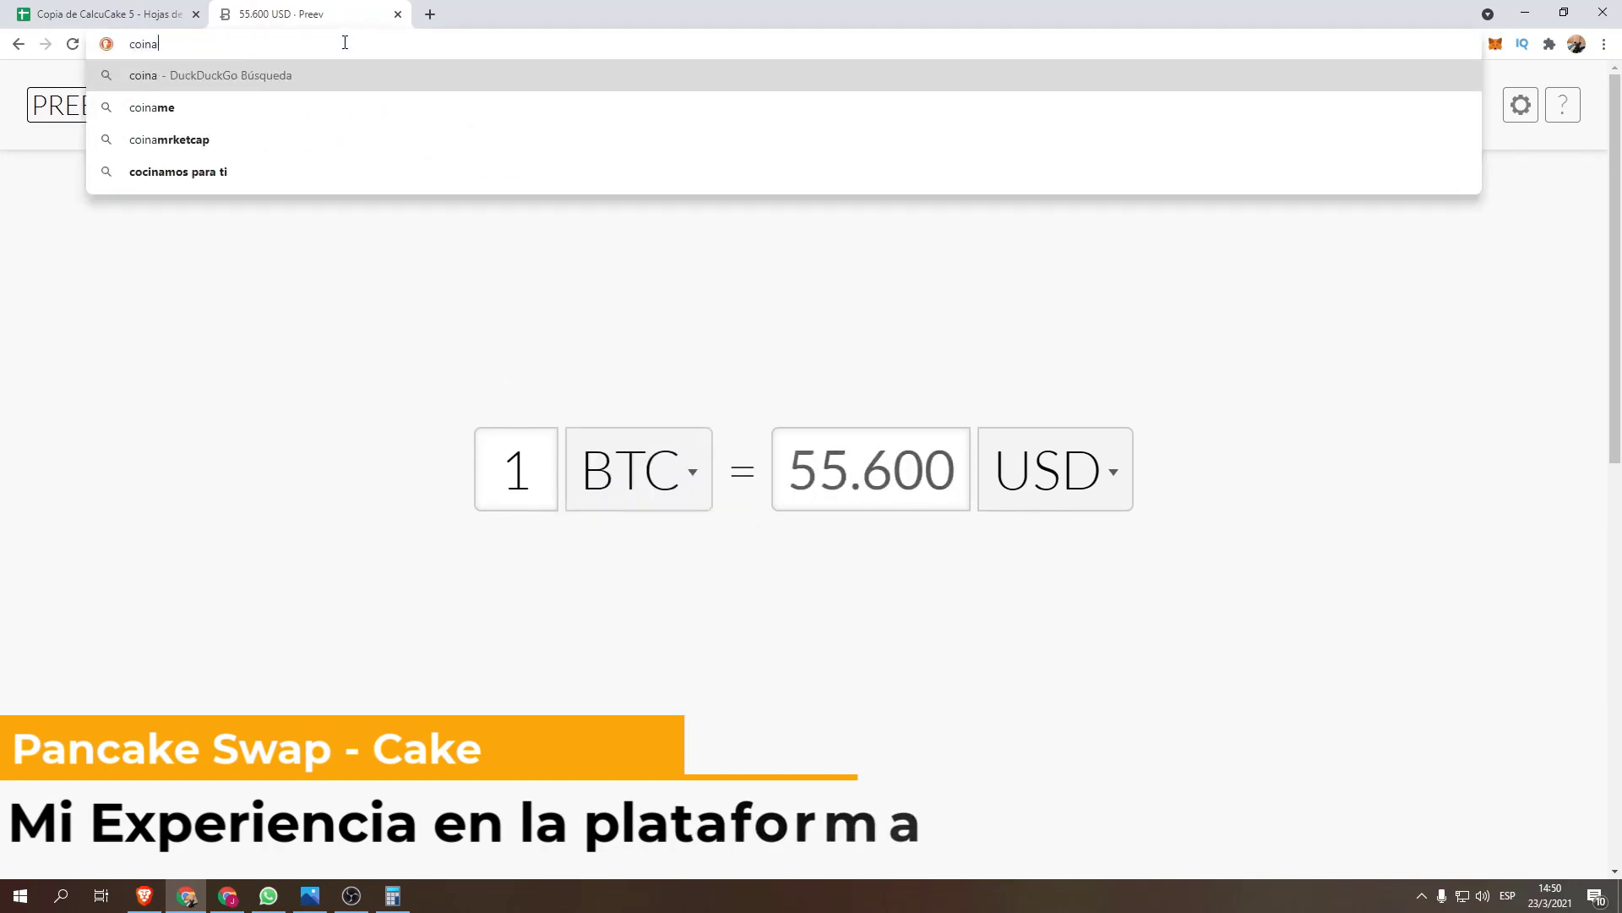
key("BackSpace")
key("Down")
key("Down")
key("Down")
key("Down")
key("Return")
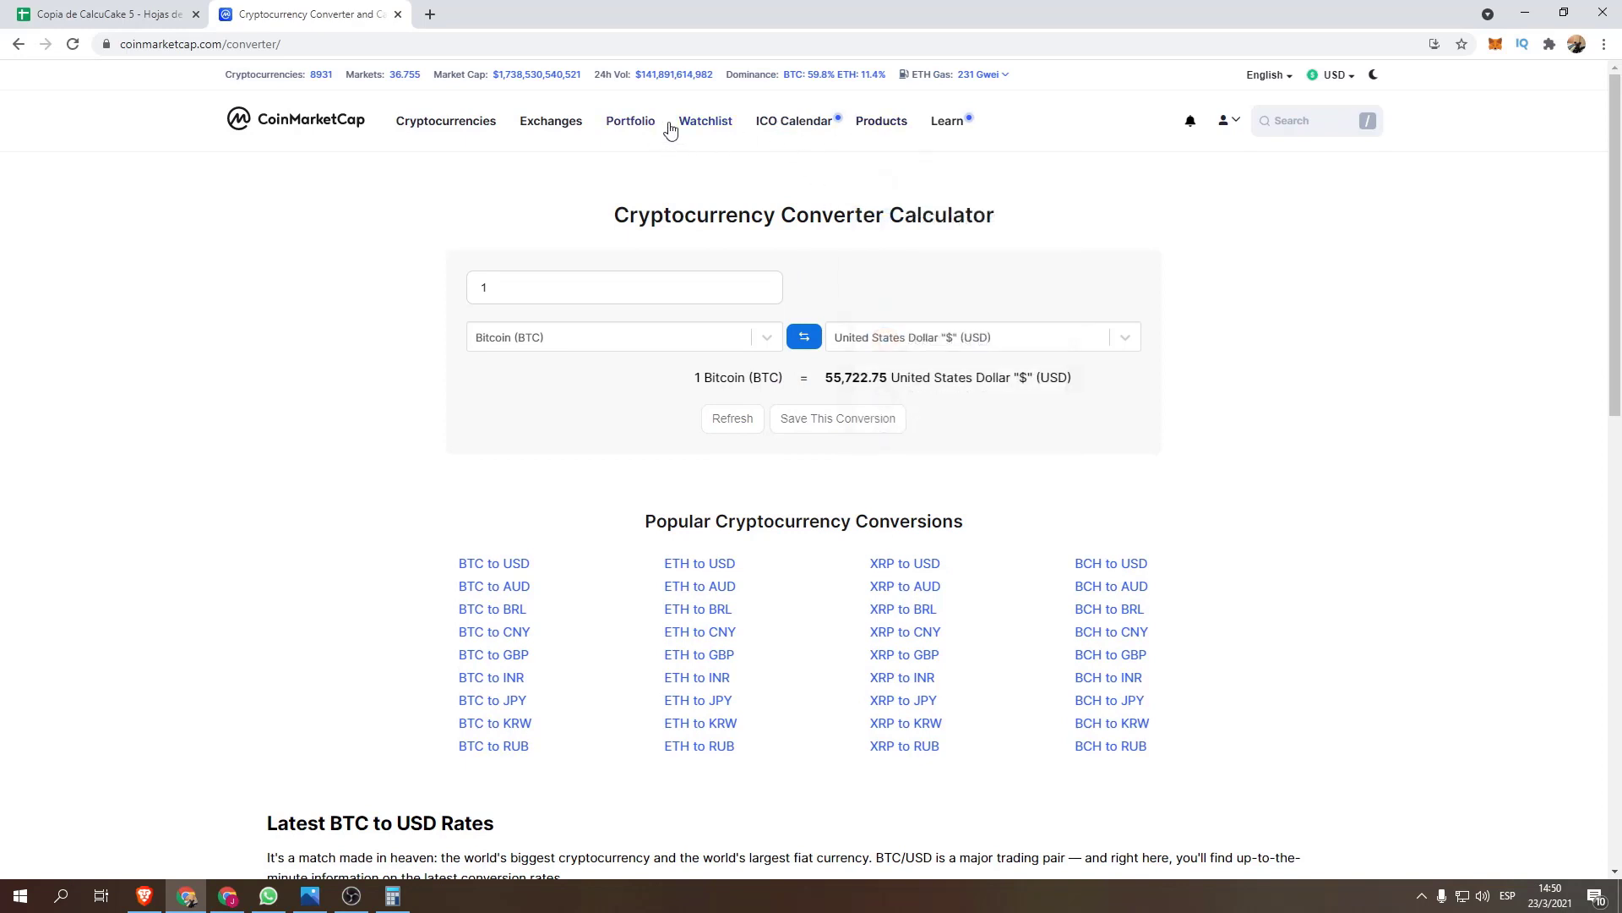
mouse_move(900, 125)
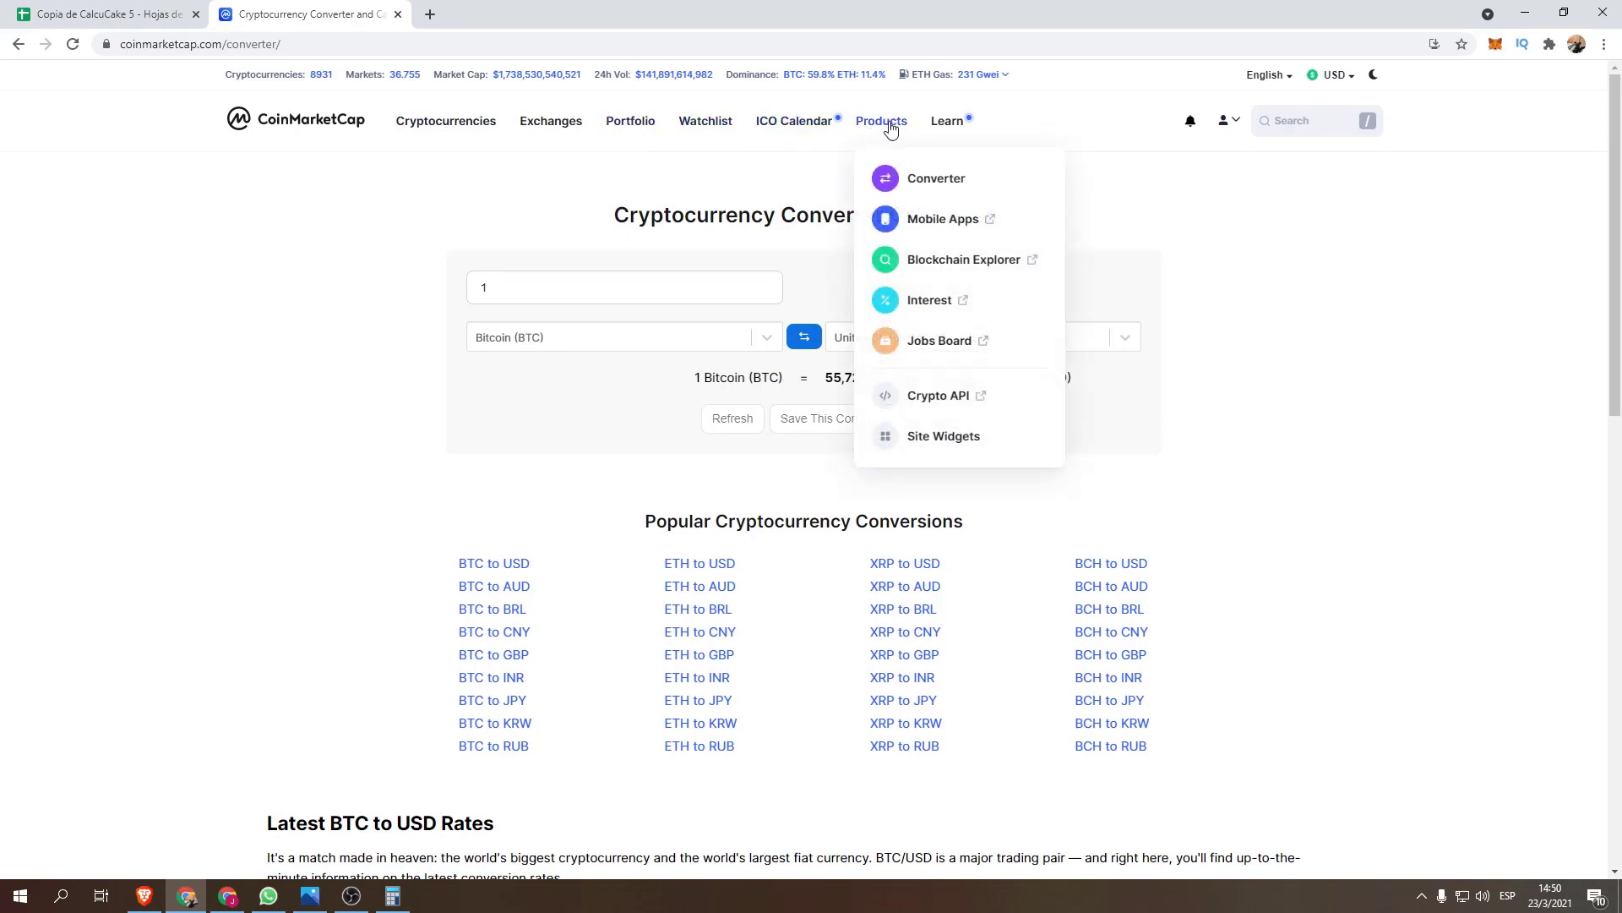
Convert 0.002 Binance Coin (BNB) to United States Dollar (USD).
left_click(623, 295)
double_click(467, 292)
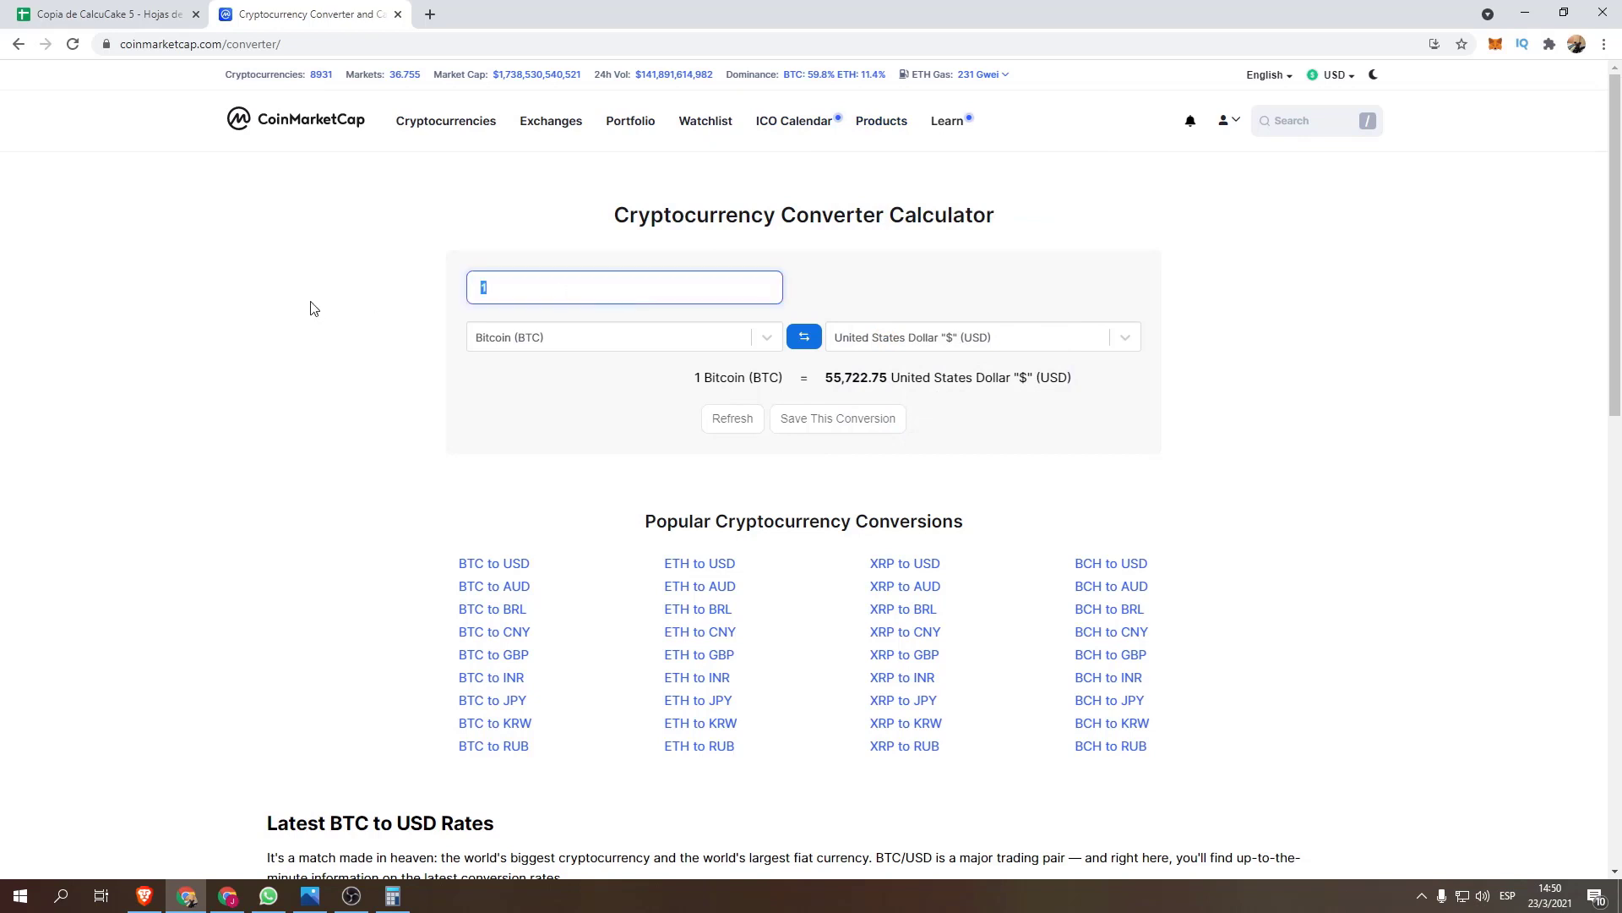
type("0.002")
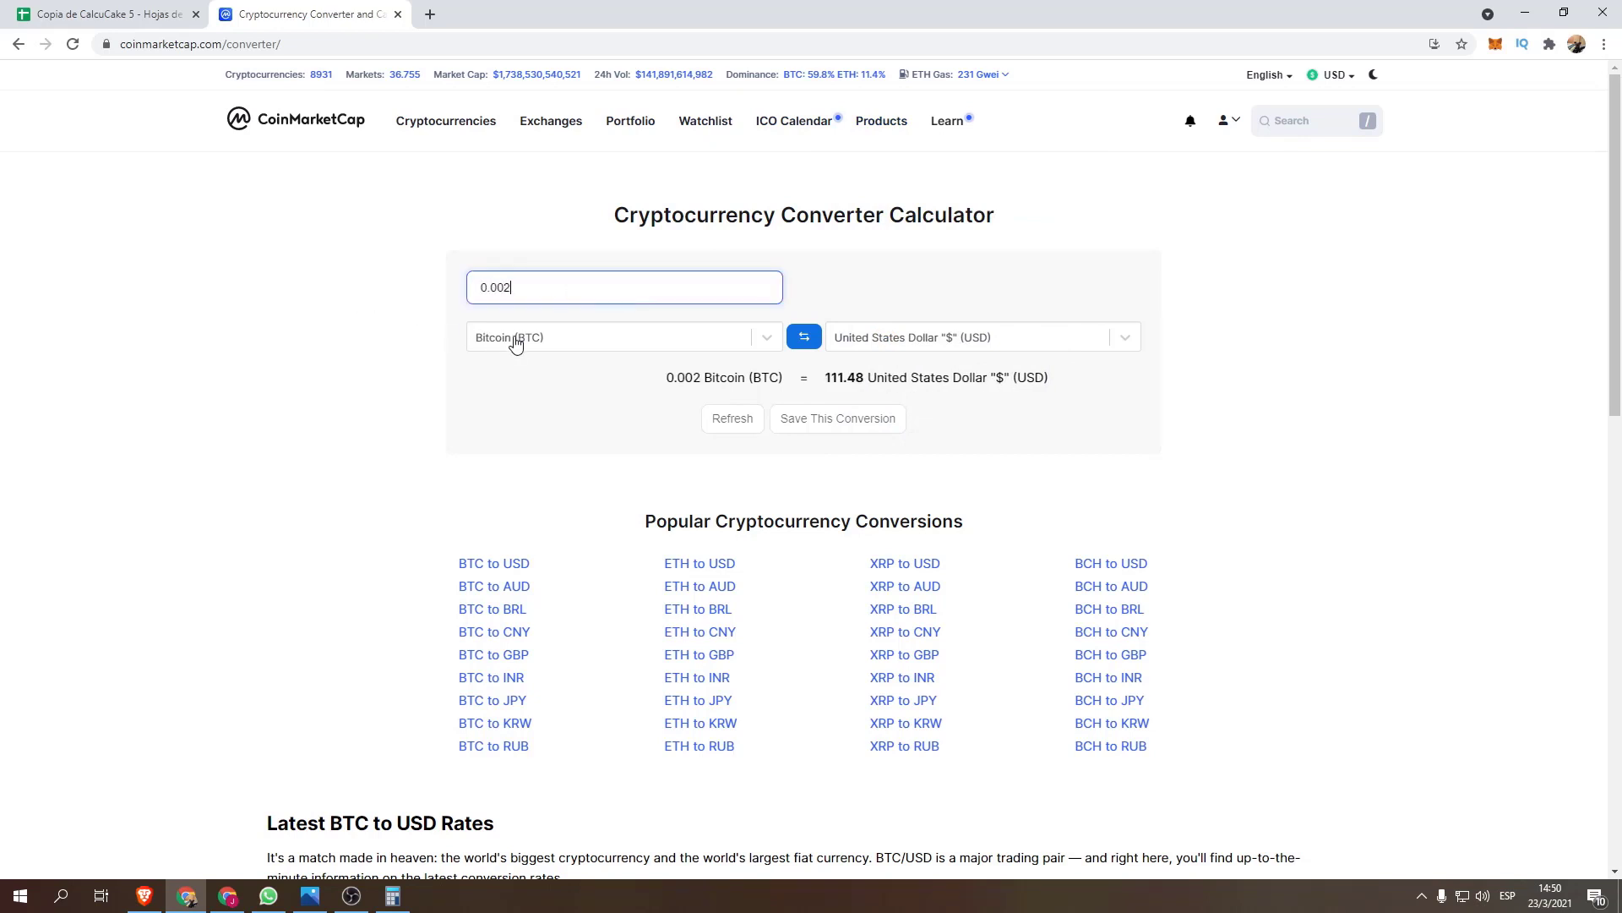
left_click(516, 338)
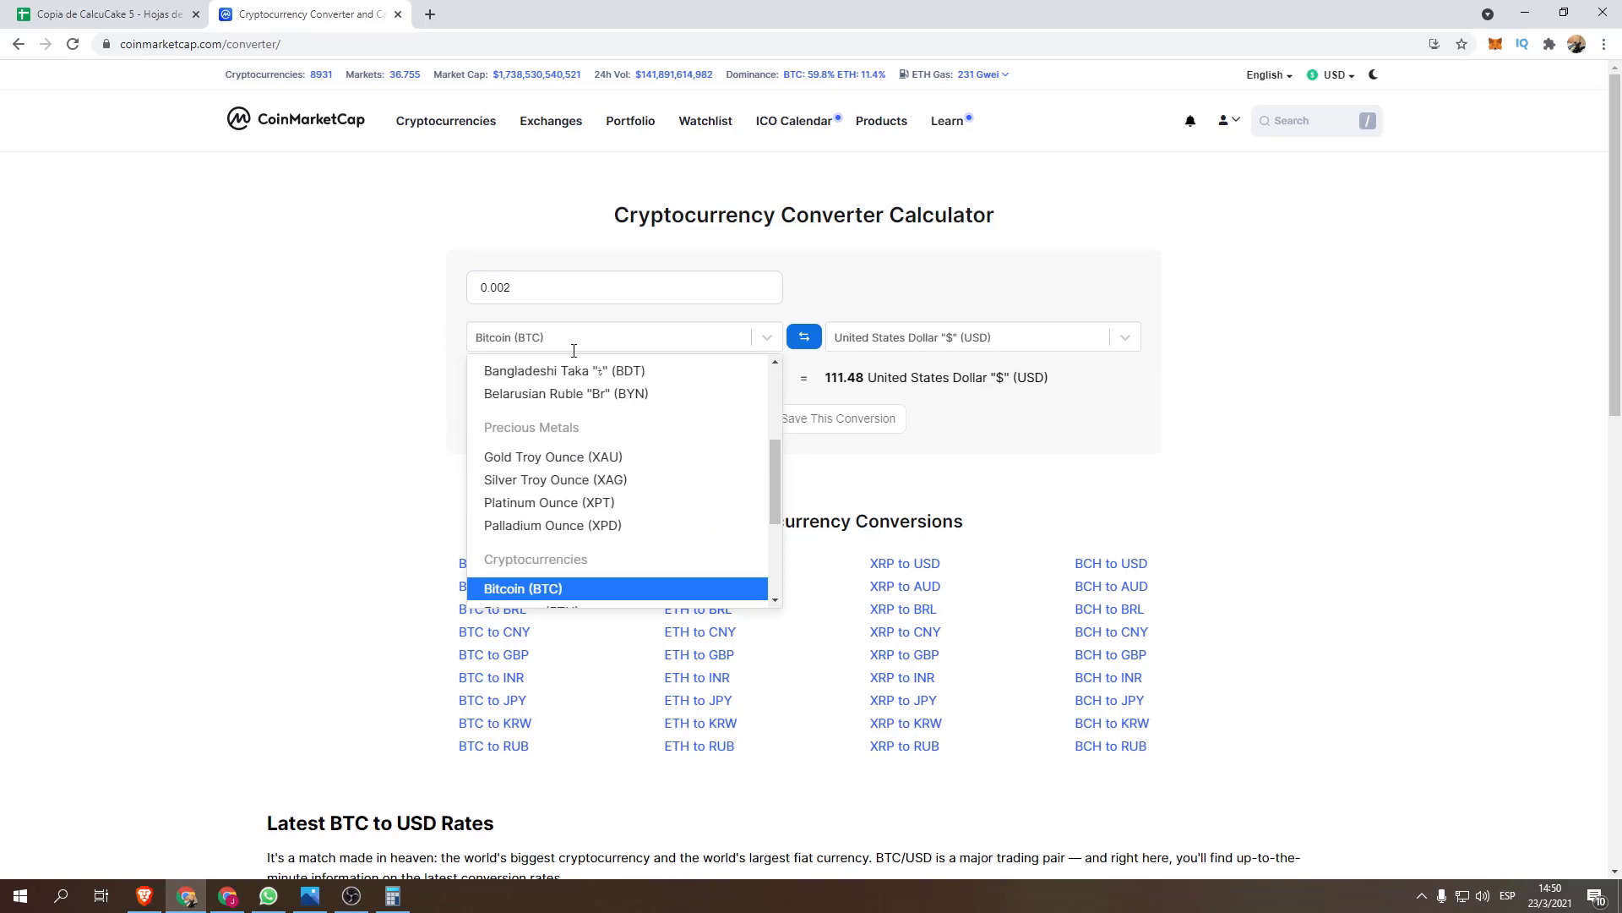
type("bnb")
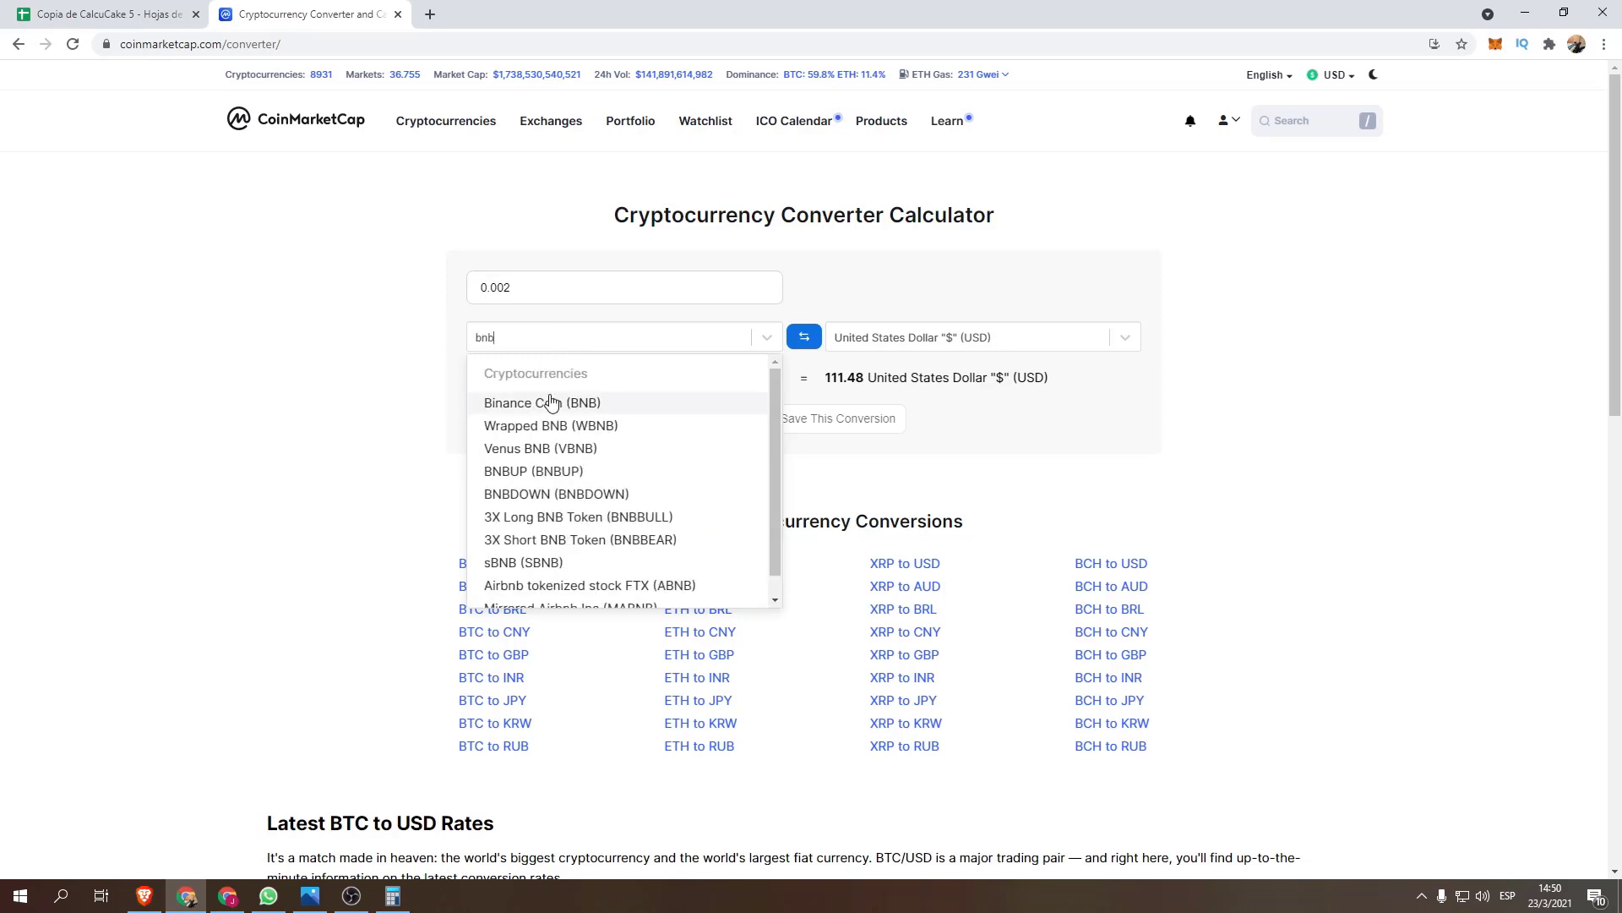
left_click(580, 403)
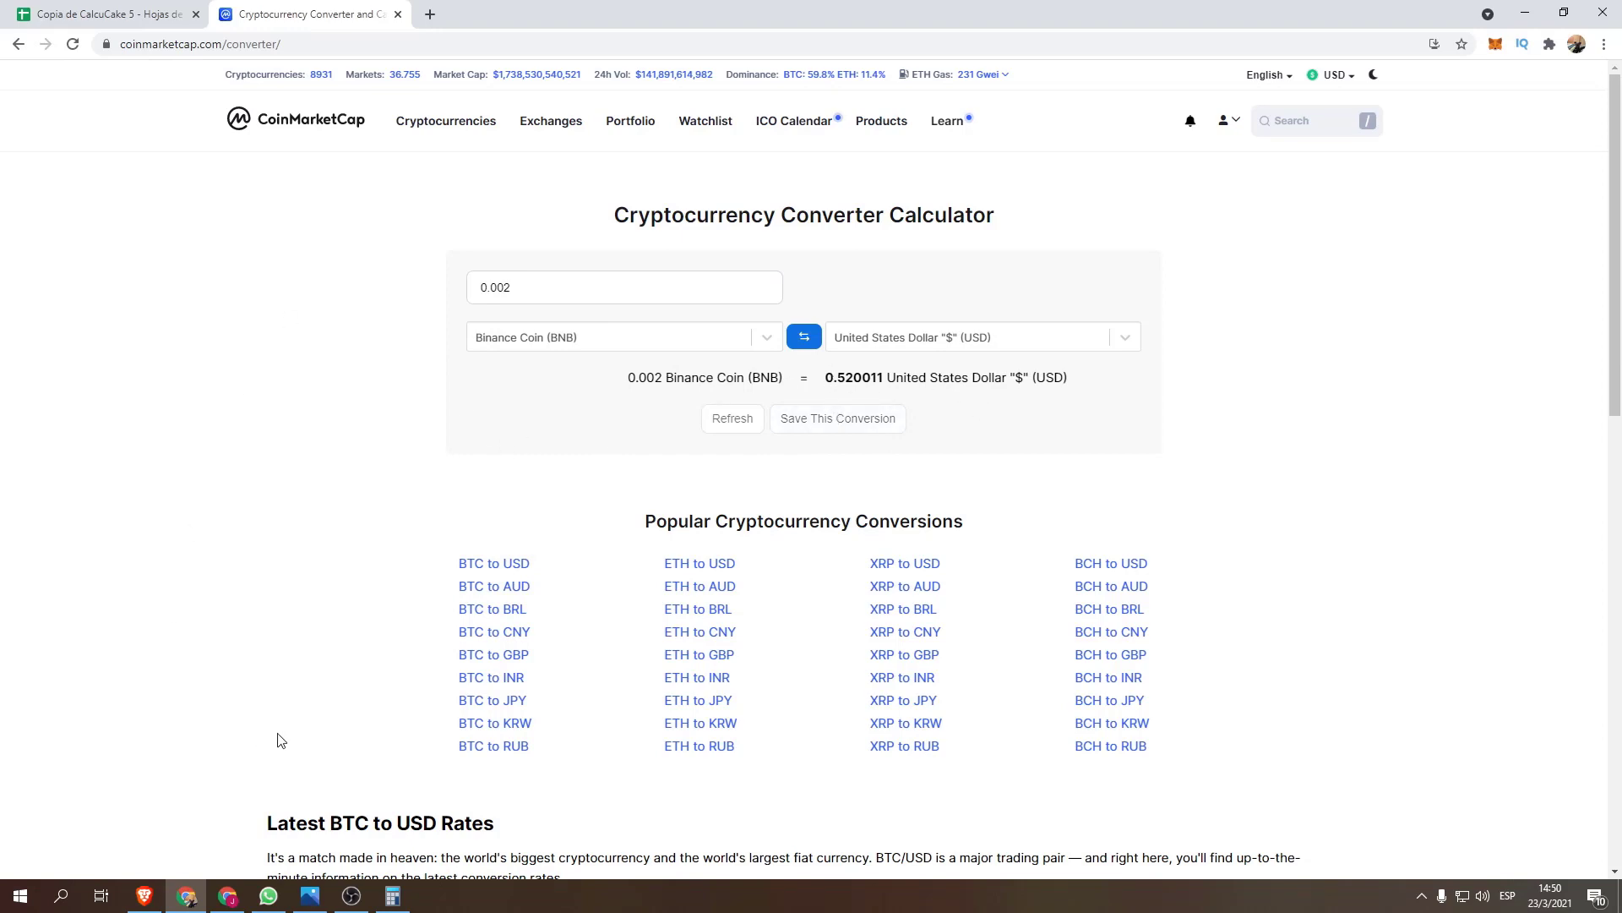
Set the FEE value in the Calculadora Cake sheet of the CalcuCake 5 spreadsheet to 0.52.
left_click(14, 6)
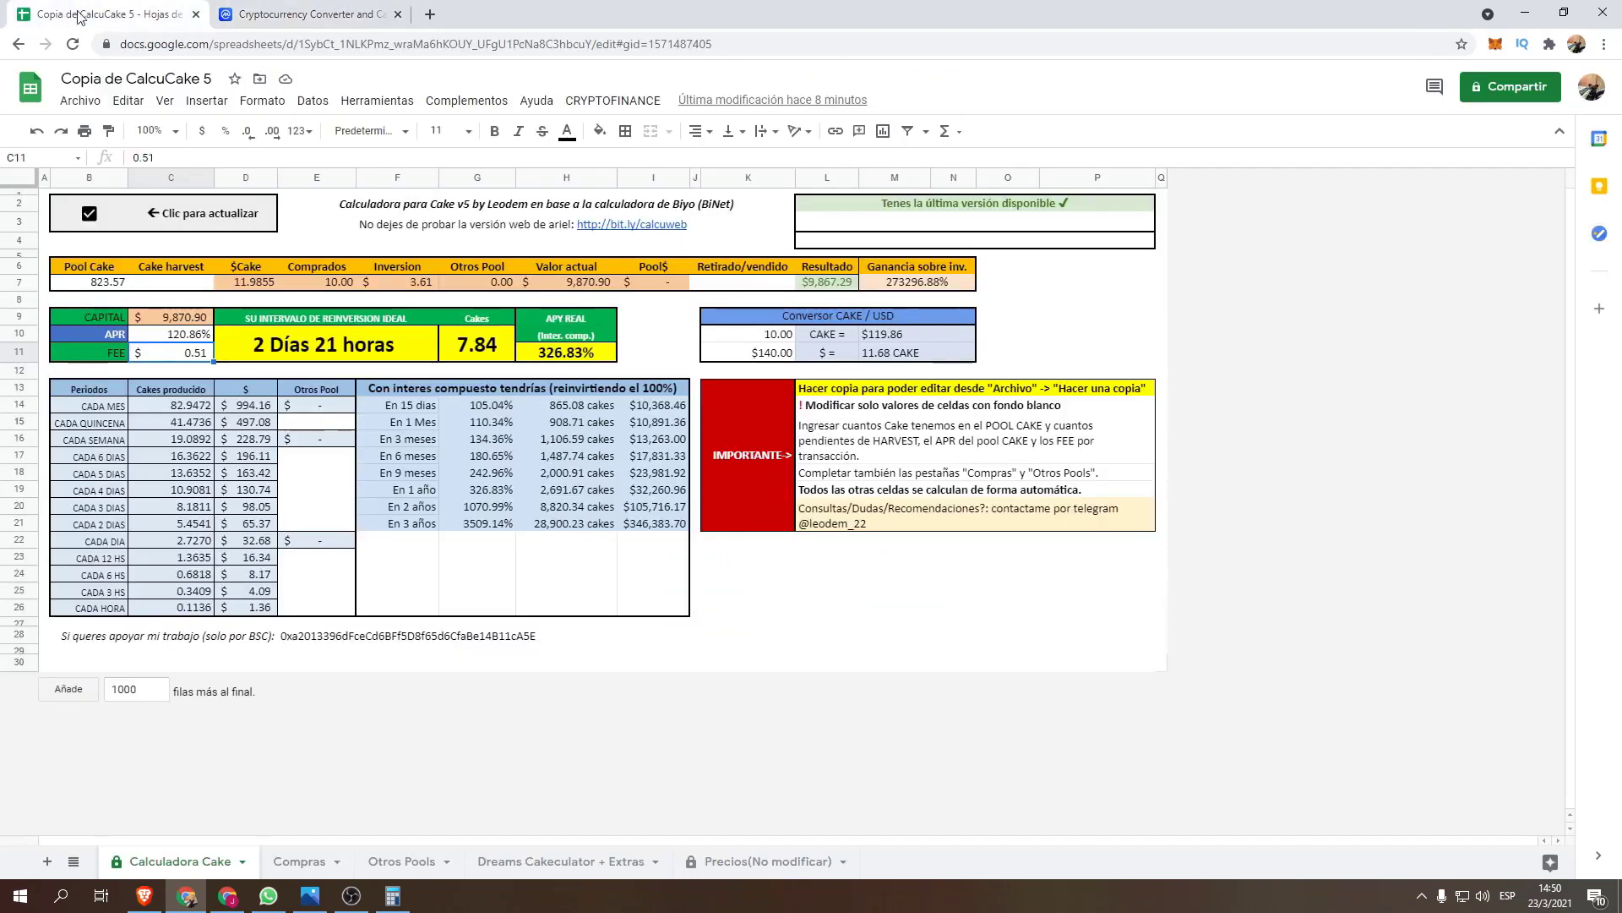
double_click(188, 352)
key("BackSpace")
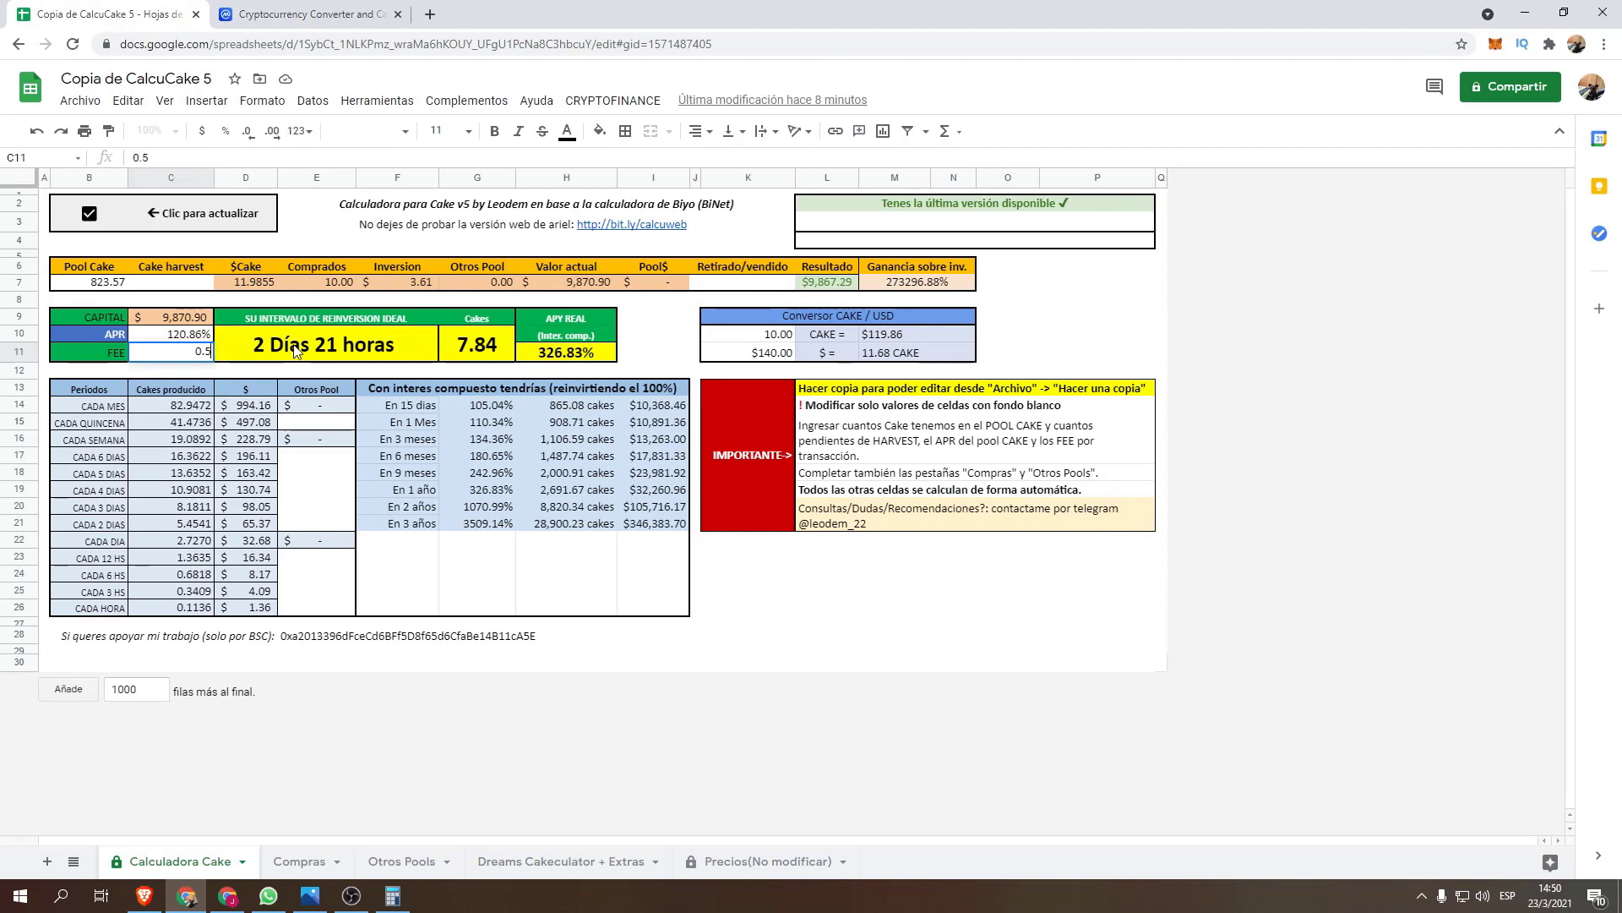
key("Return")
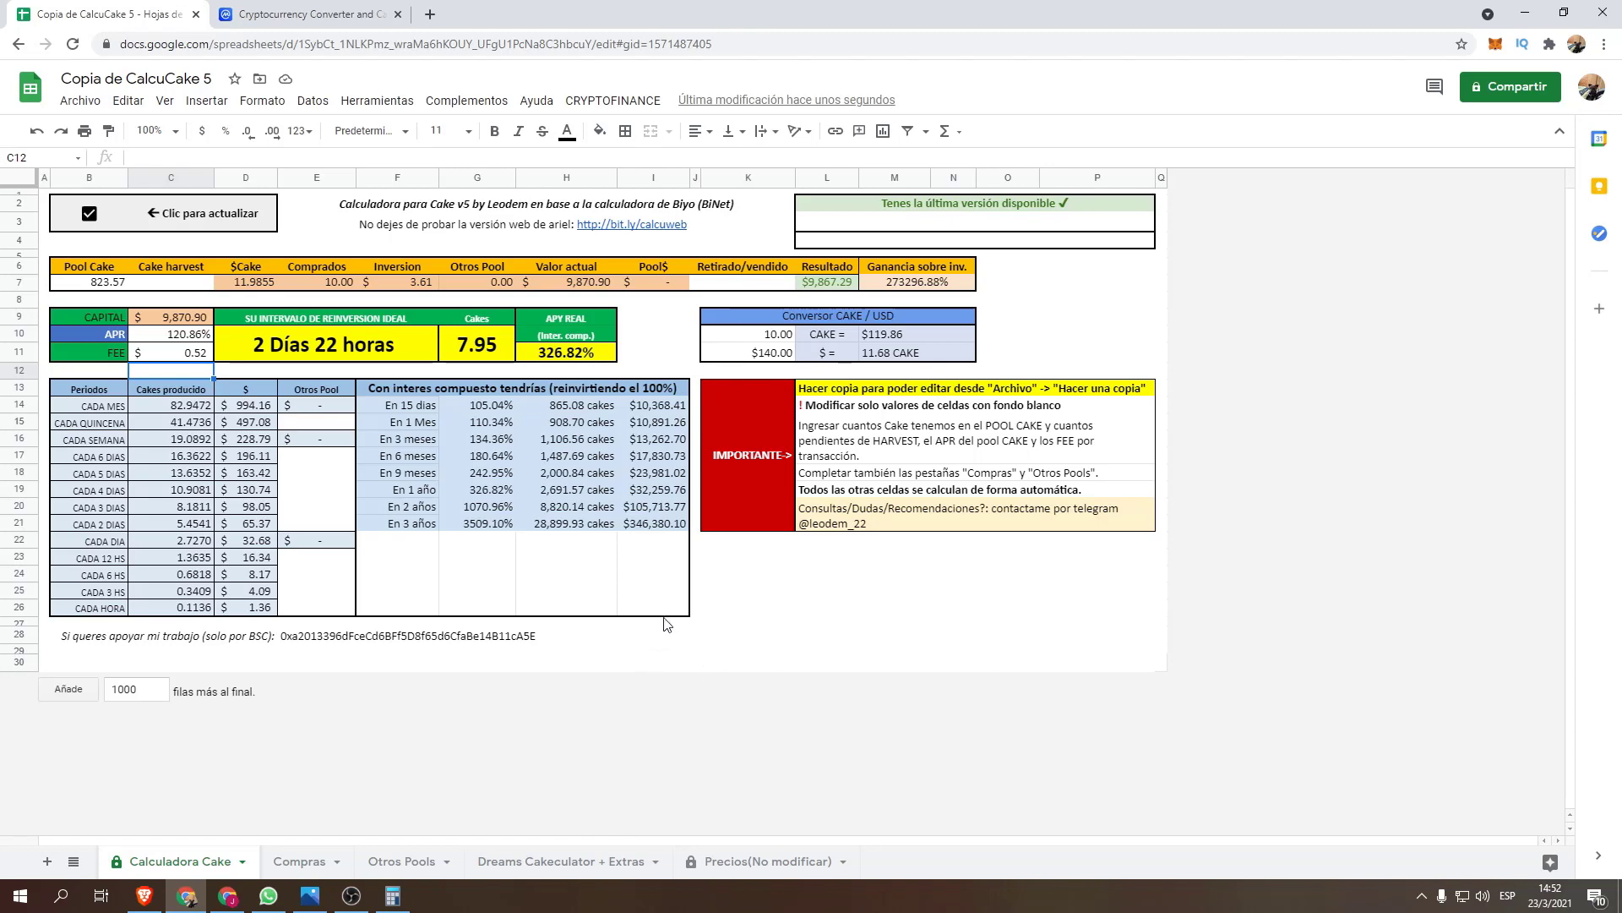
Examine the Dreams Cakeculator + Extras and Precios (No modificar) sheets, returning to Calculadora Cake.
left_click(540, 862)
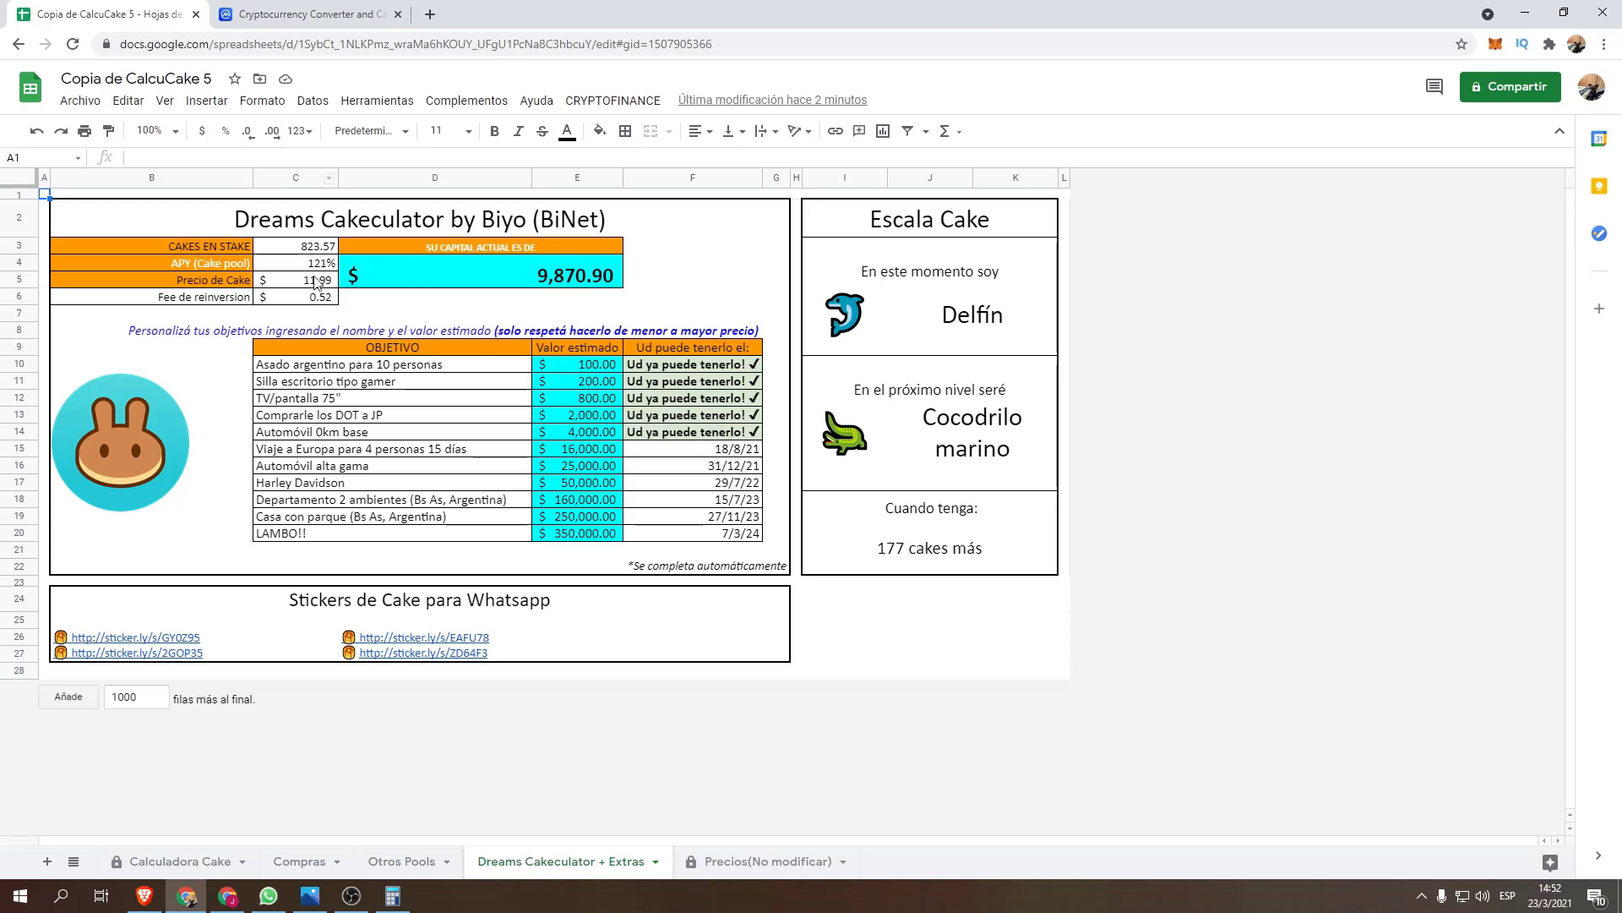
left_click(180, 864)
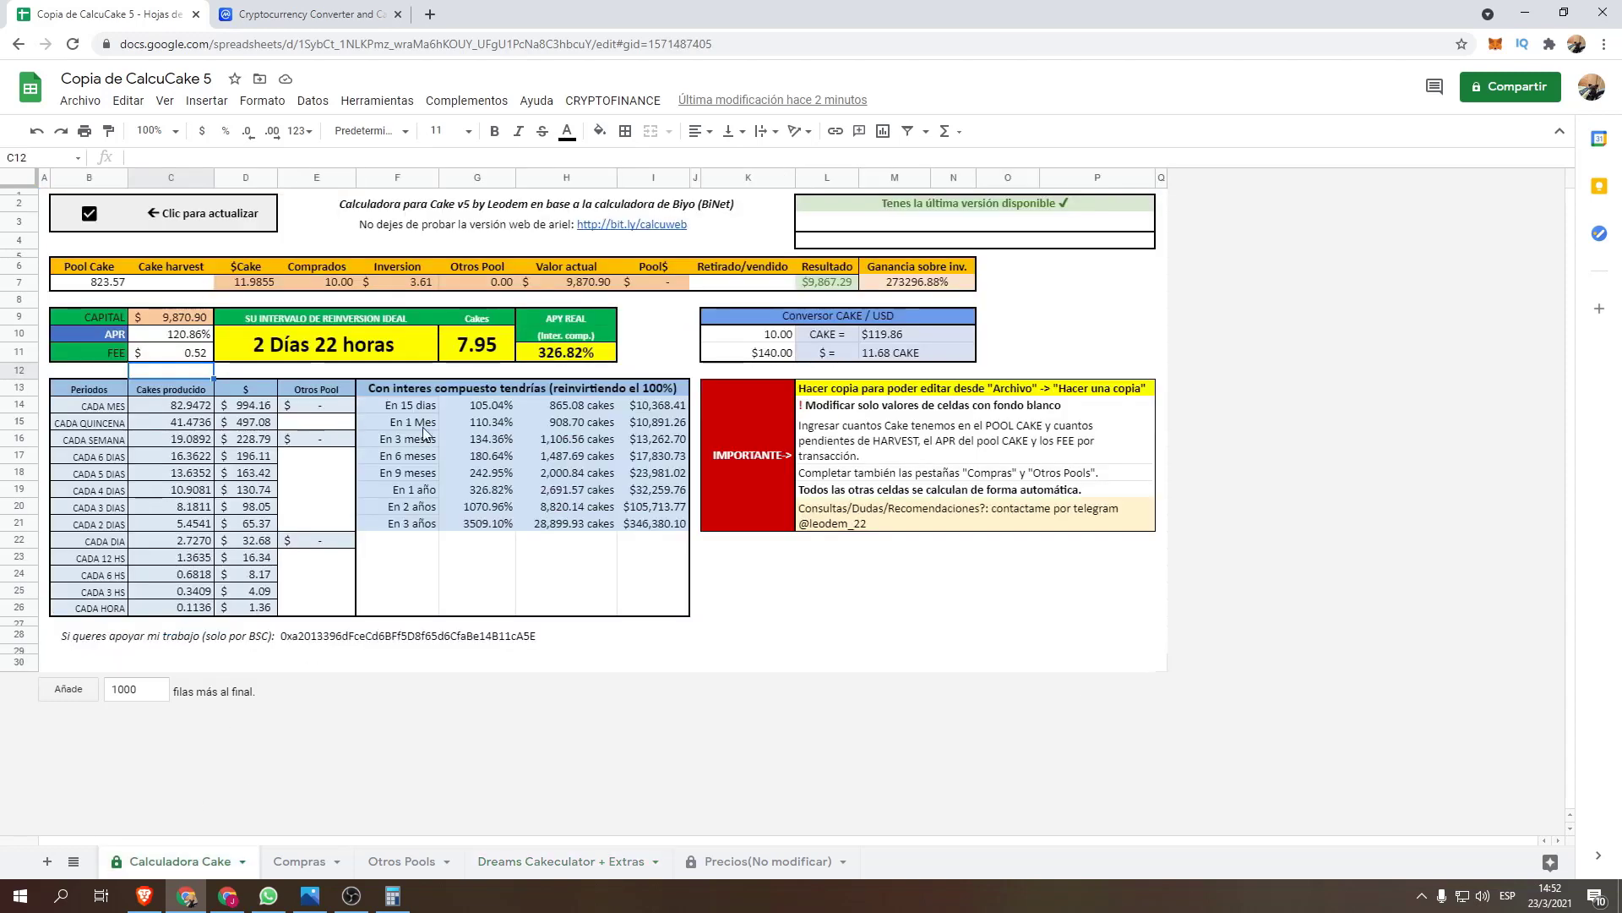
left_click(790, 859)
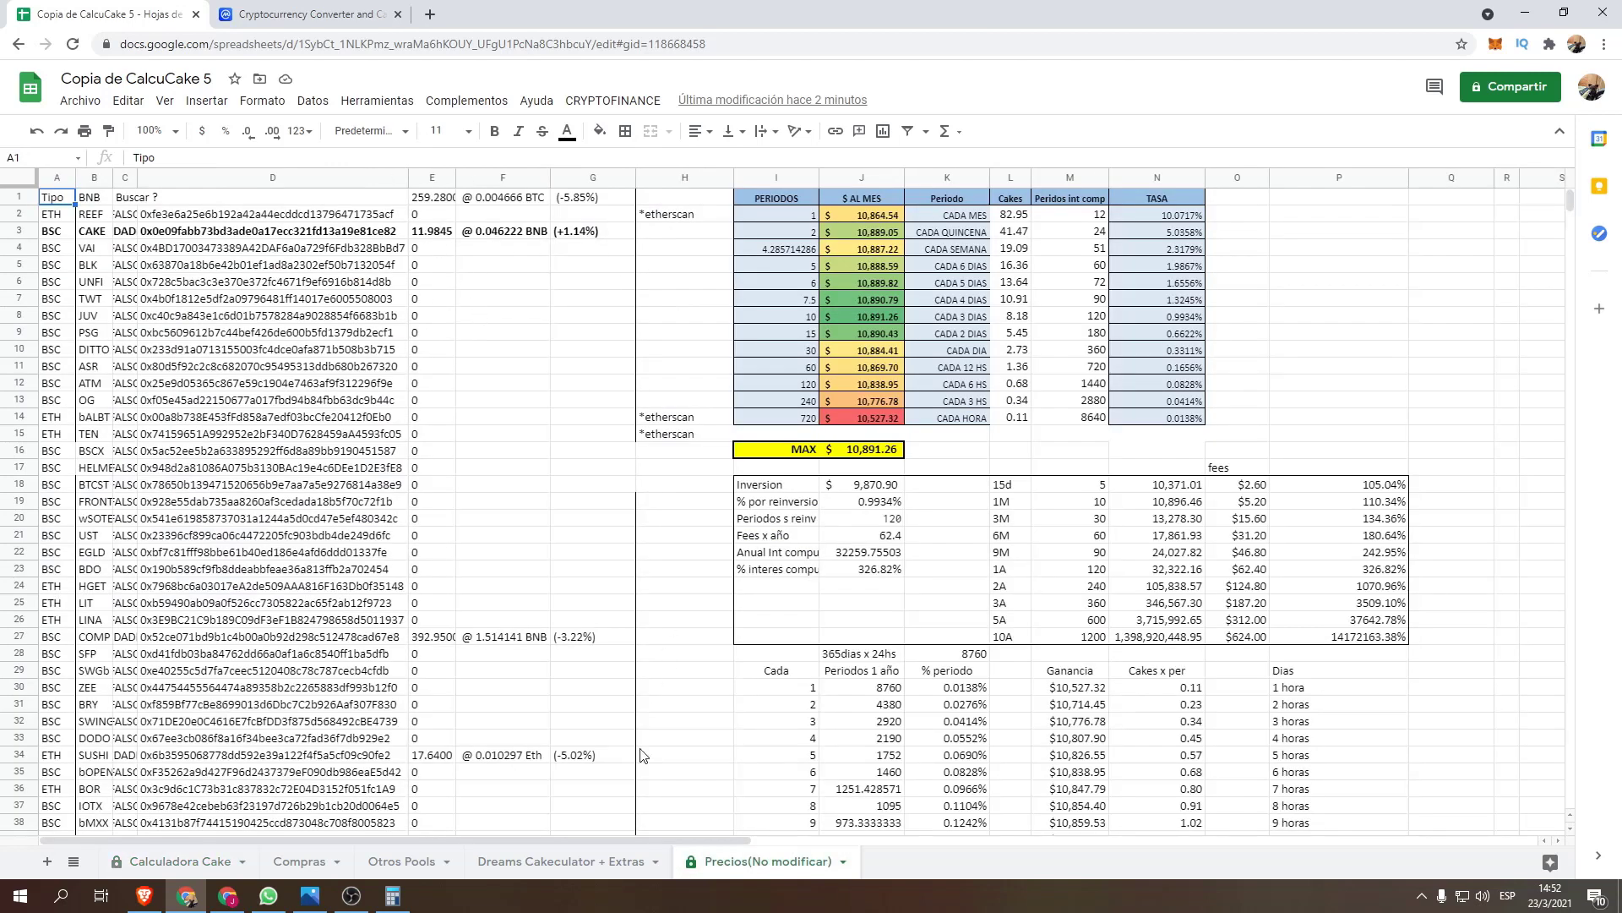
left_click(584, 858)
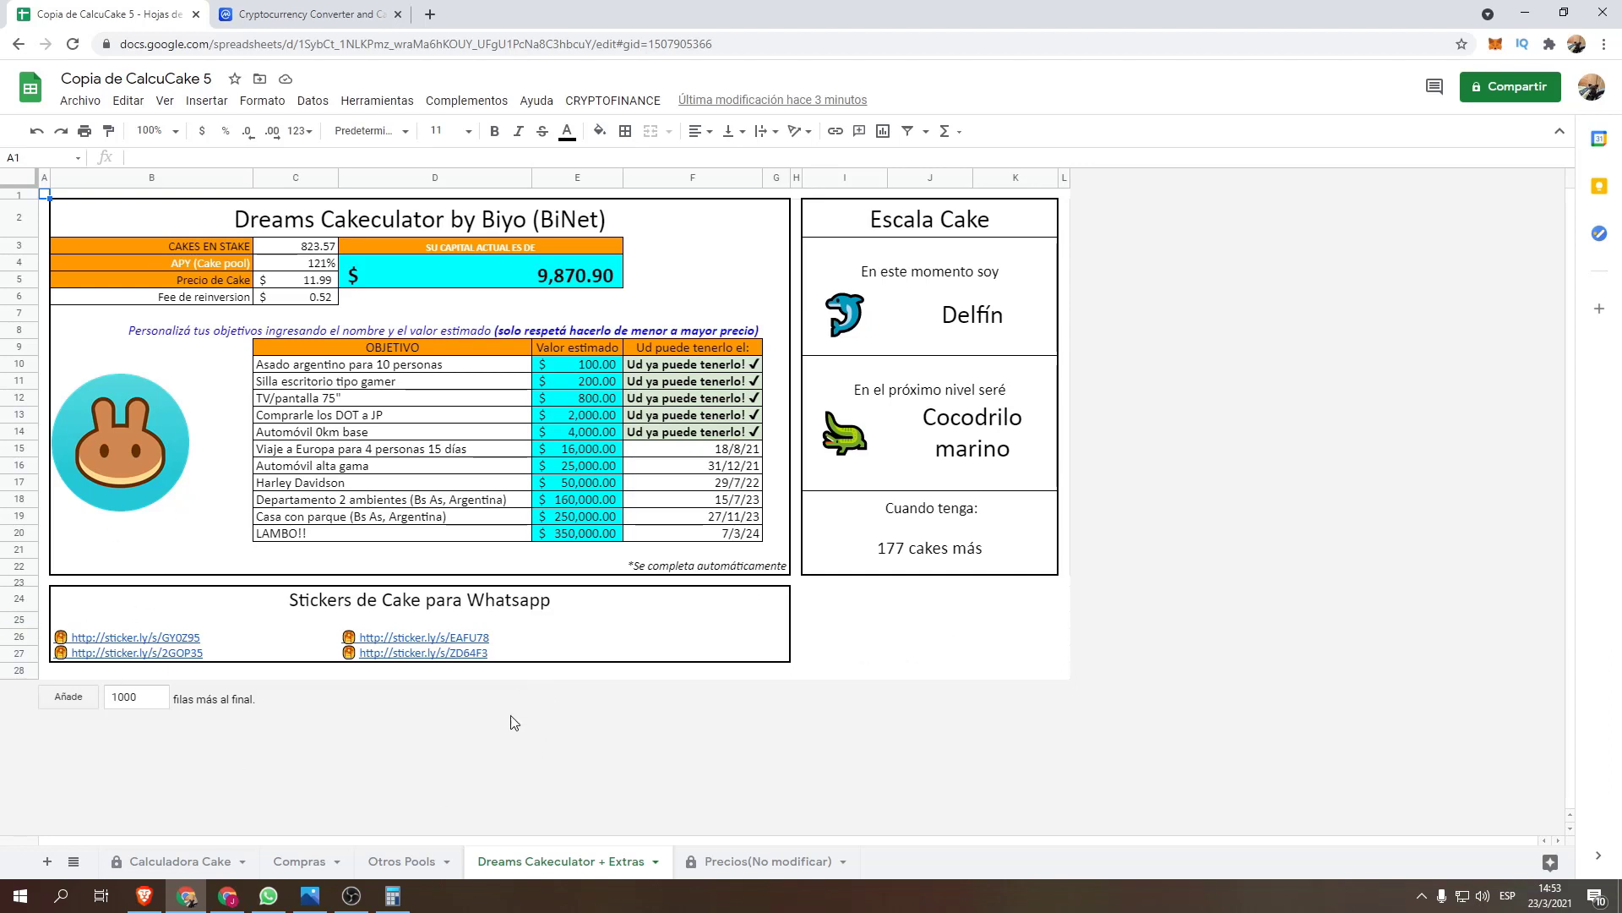
left_click(178, 864)
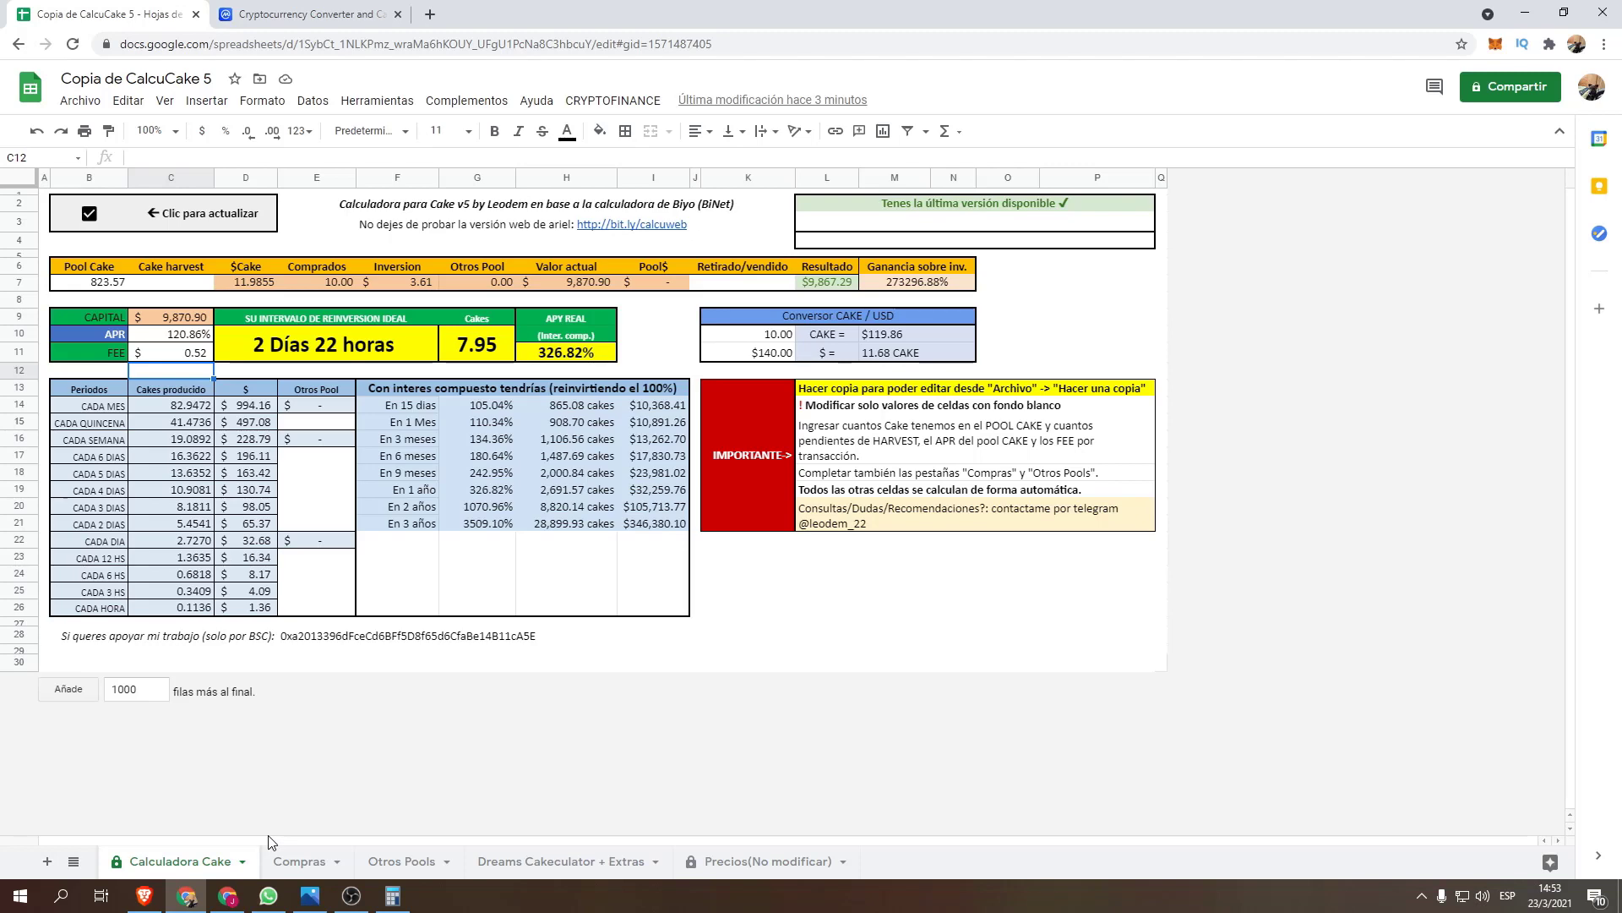
Switch to the Photos app and browse the shopping cart pictures.
left_click(310, 897)
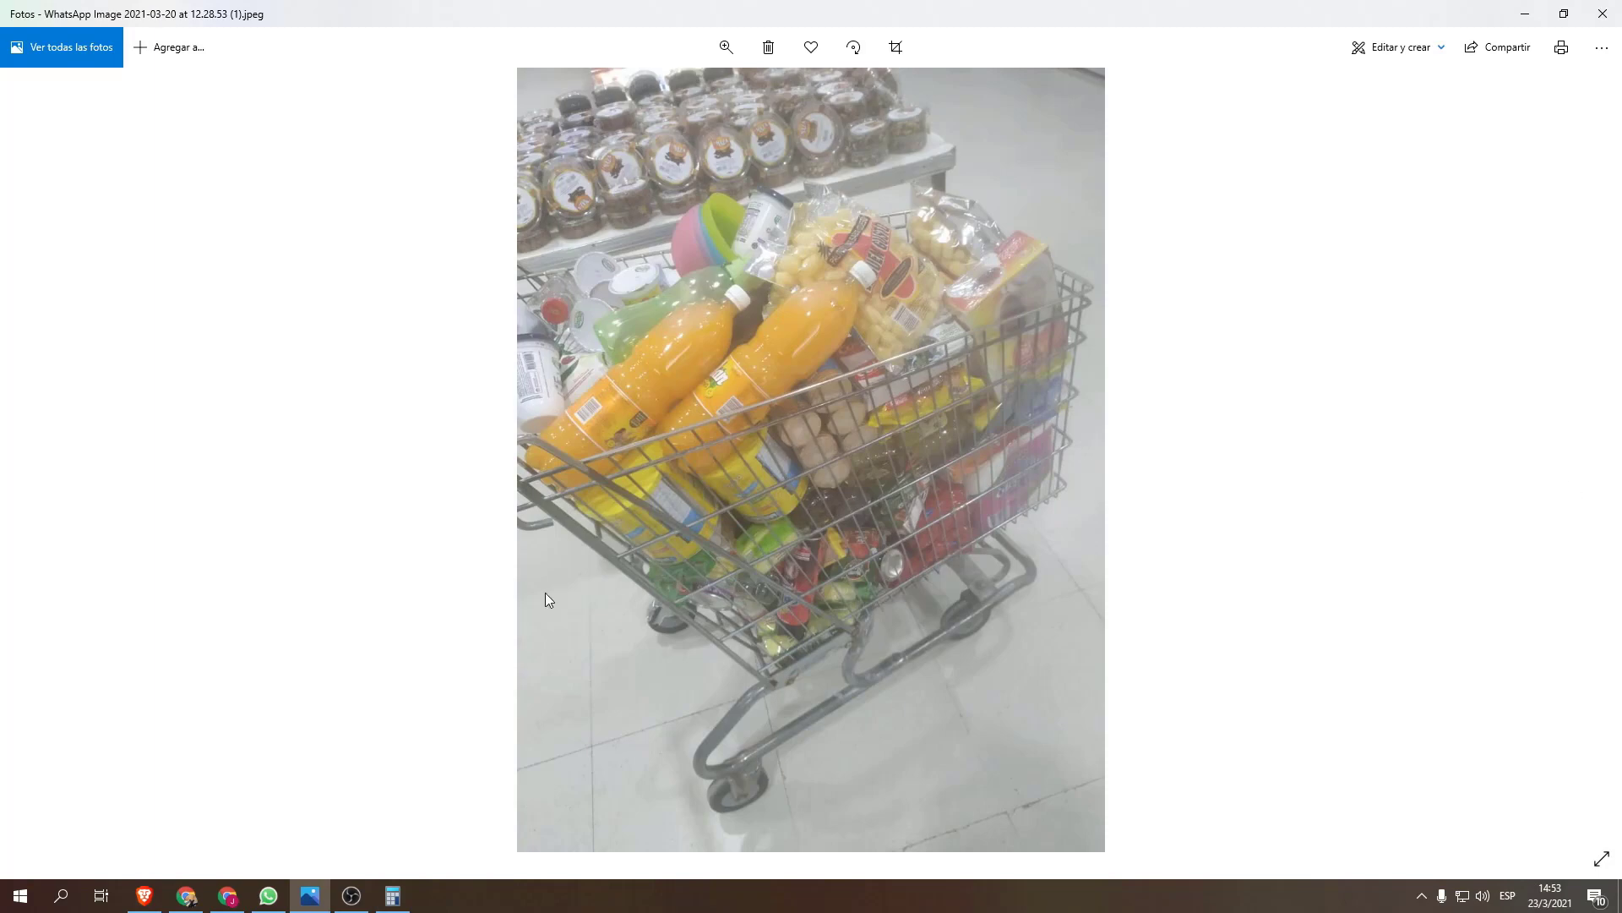
scroll(1428, 423, "down", 1)
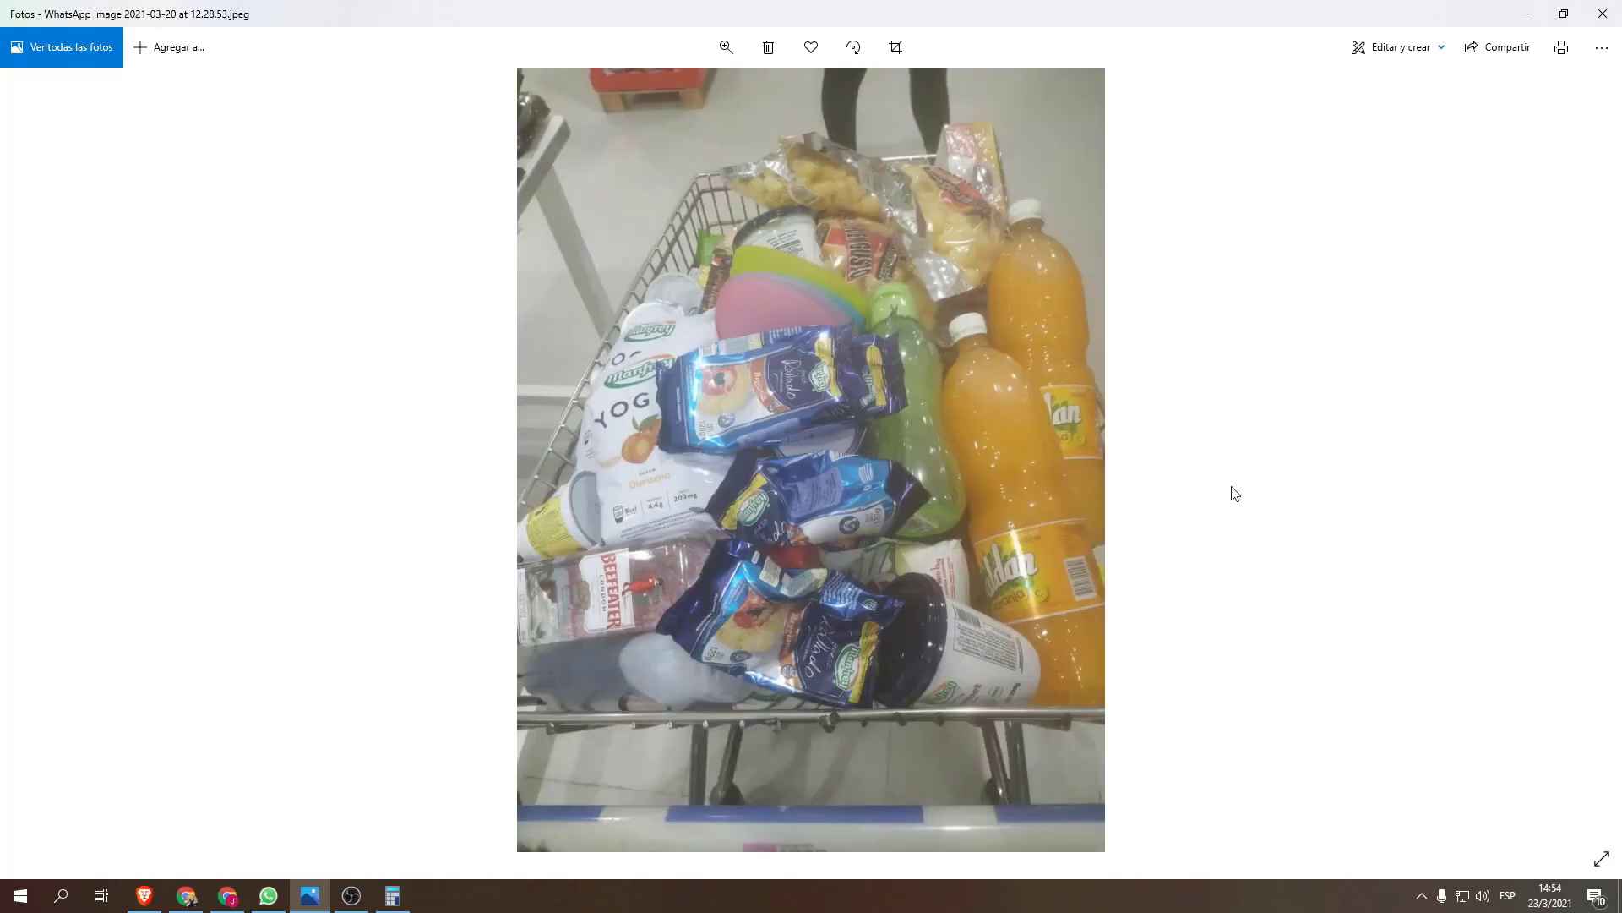
scroll(1272, 507, "down", 1)
scroll(1424, 376, "up", 1)
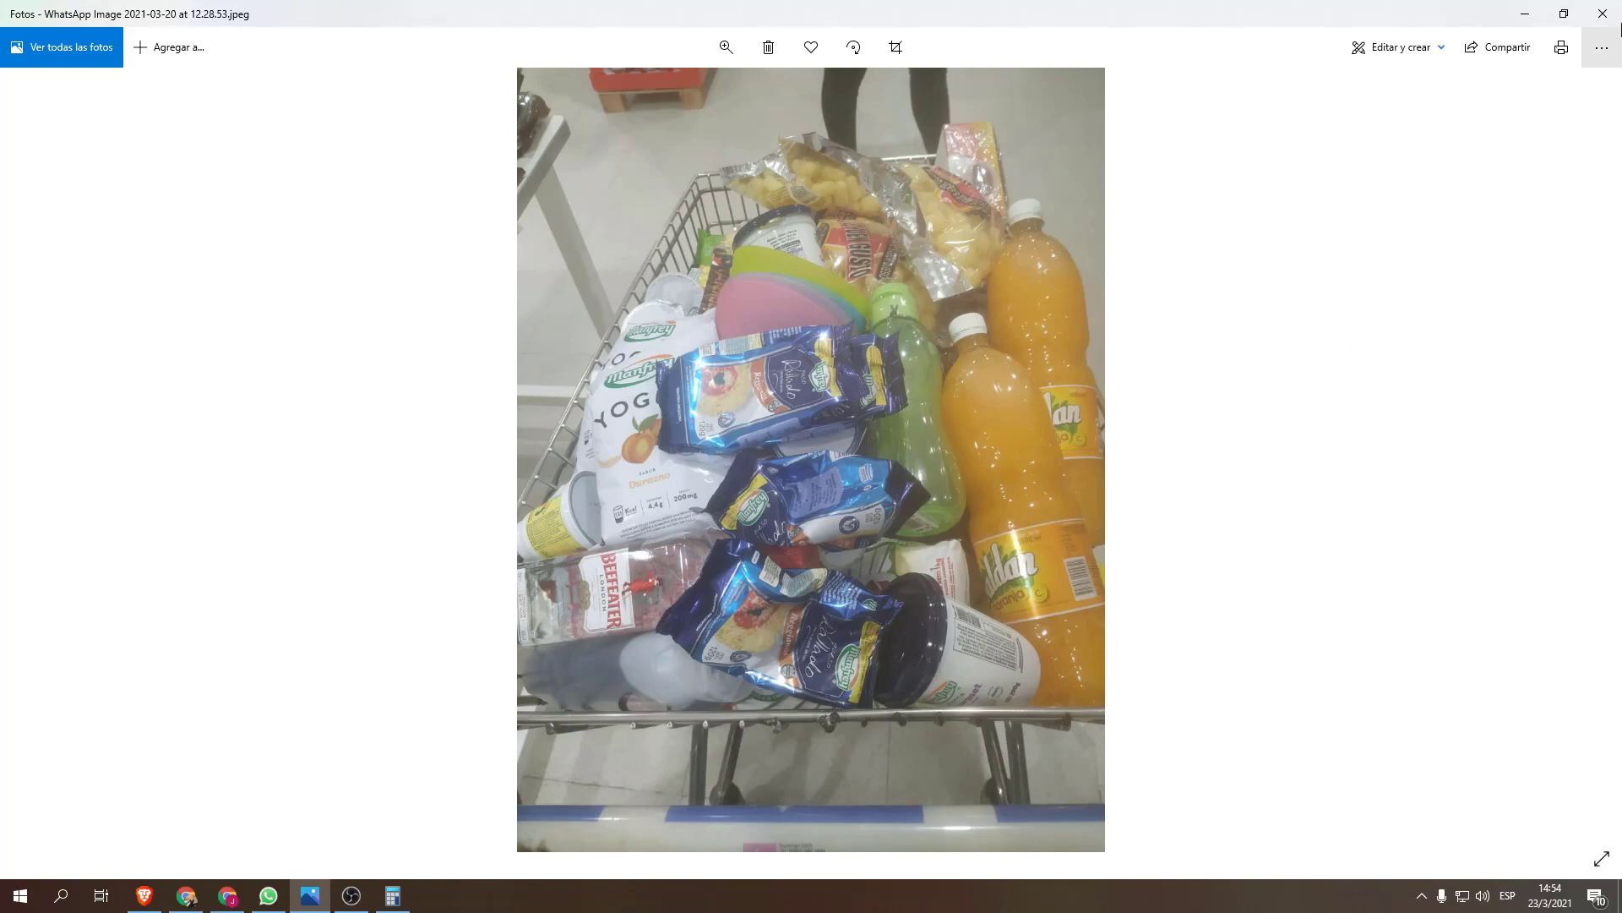
Close the shopping cart picture in Photos and divide 21000 by 150 in the Windows Calculator.
left_click(1602, 14)
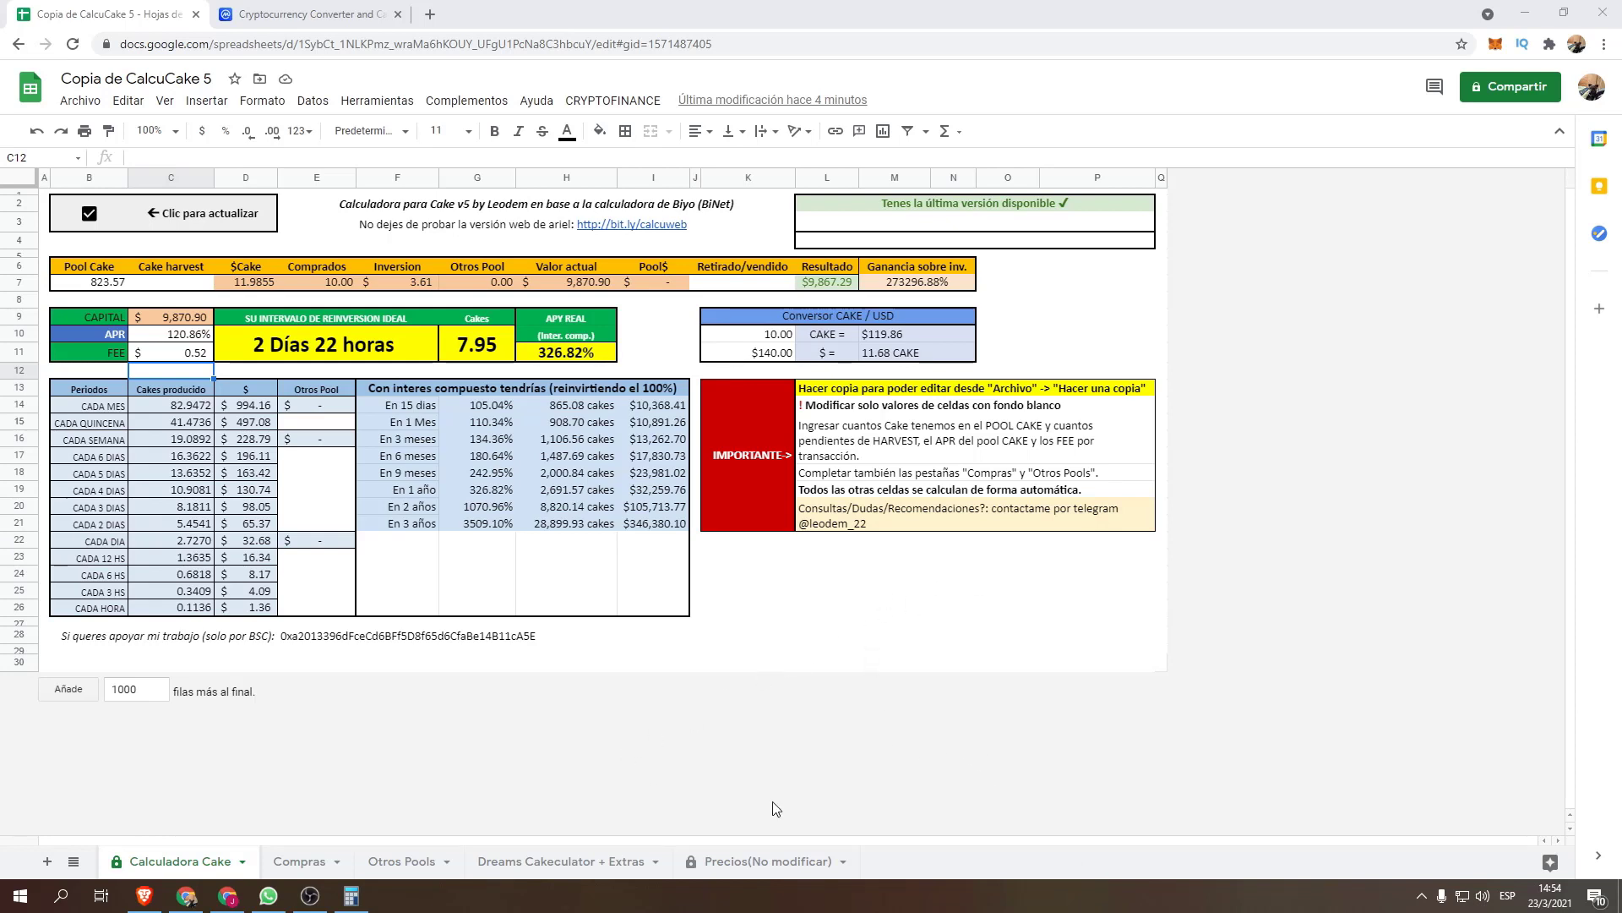
left_click(351, 896)
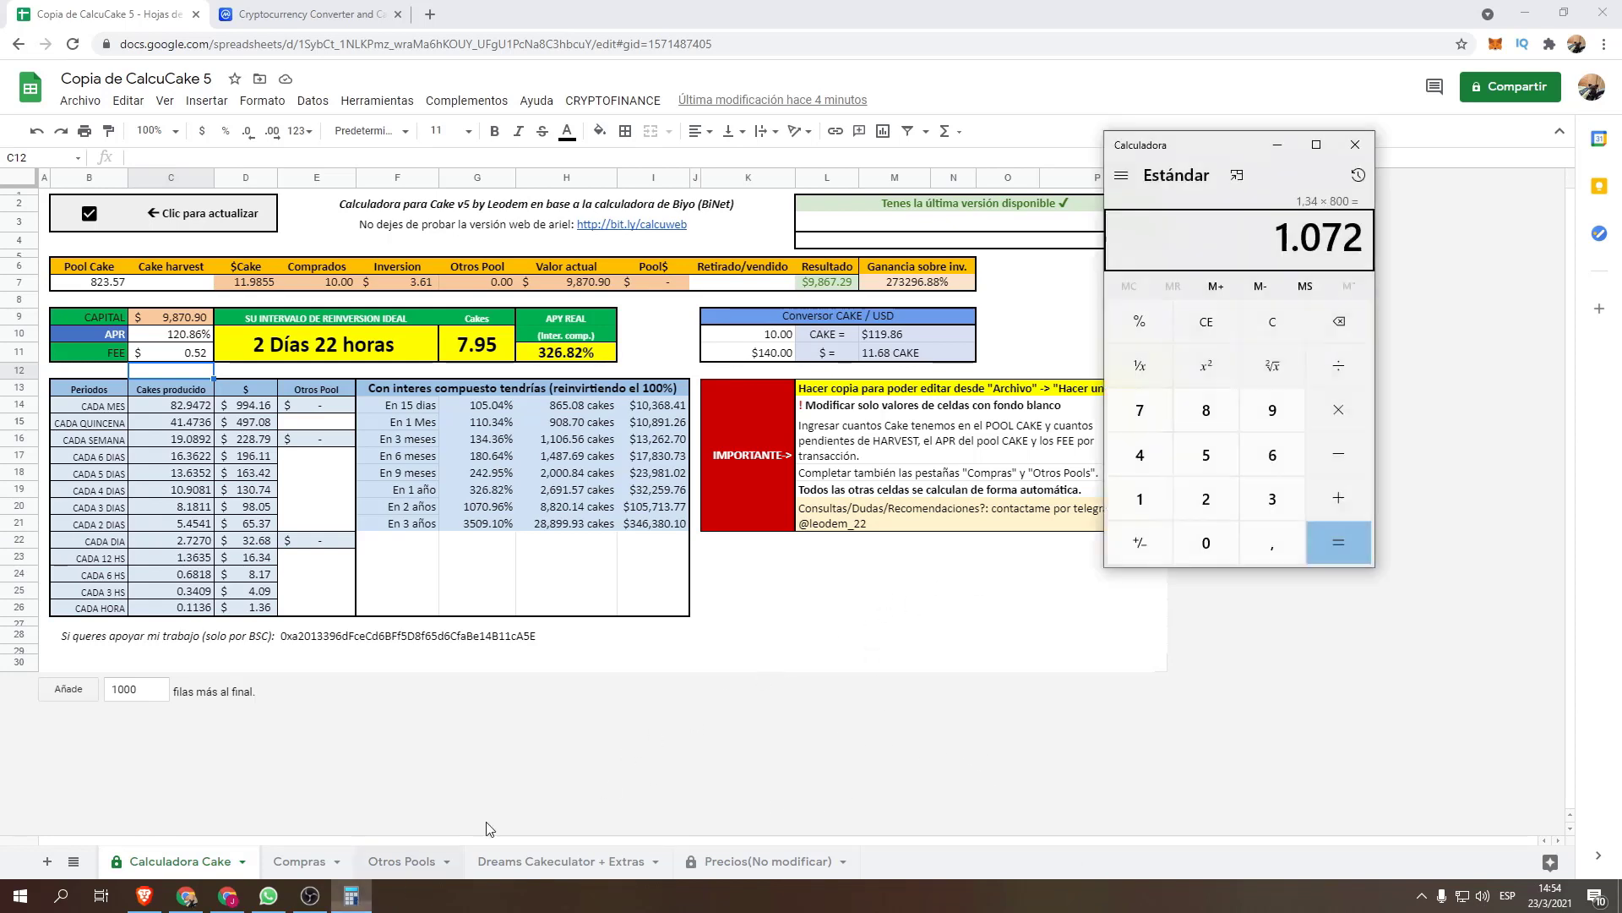
key("Delete")
type("210000")
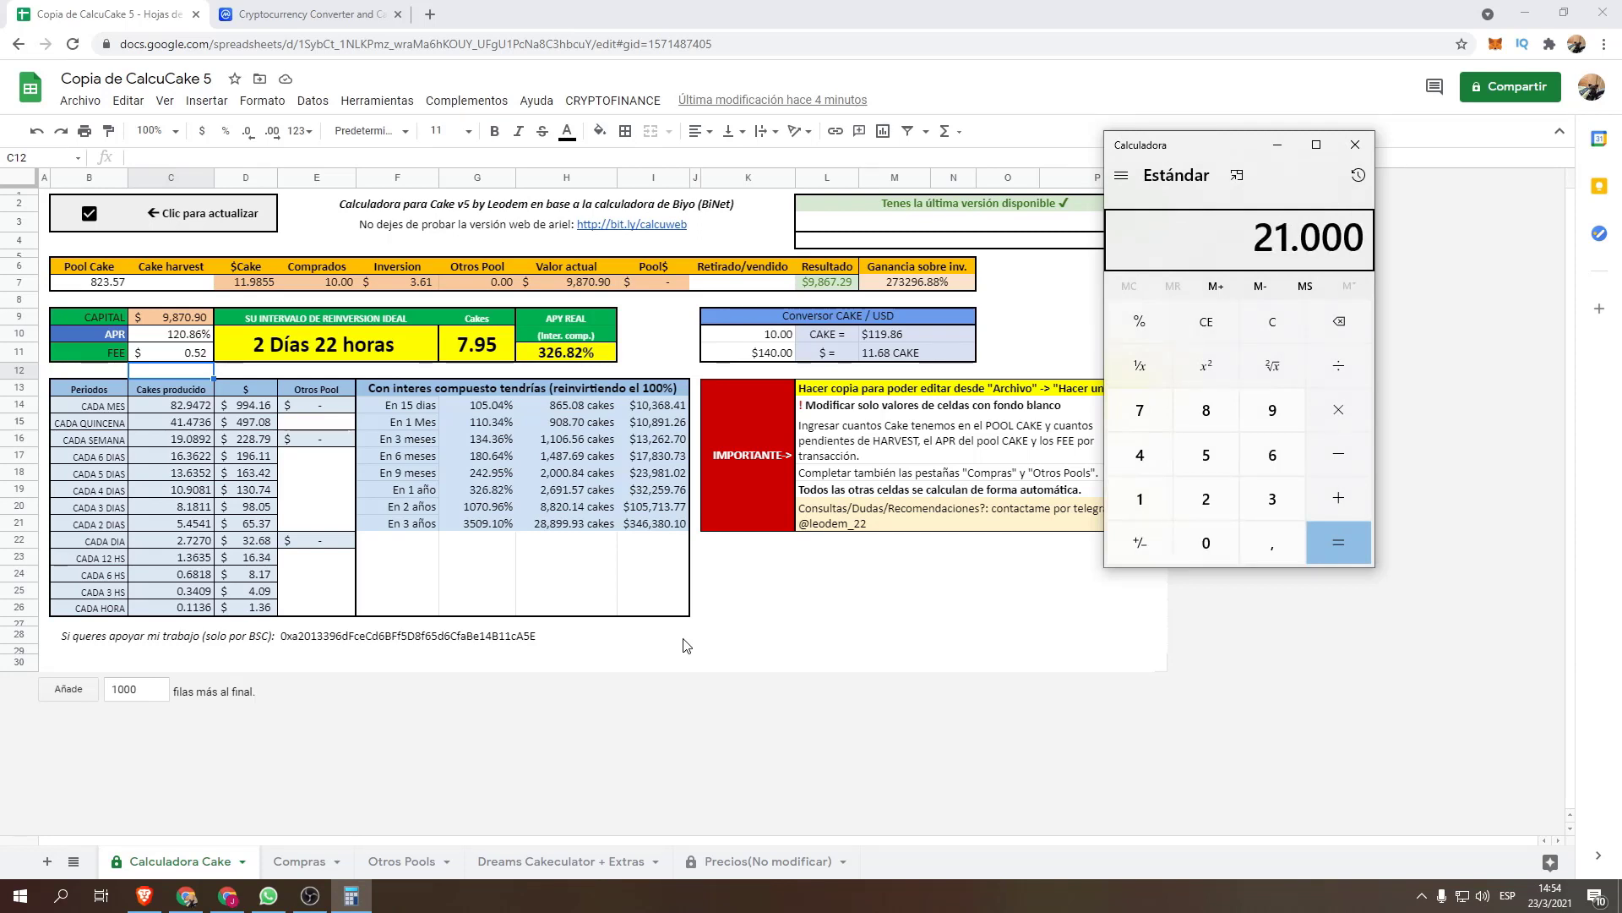
key("slash")
type("150")
key("Return")
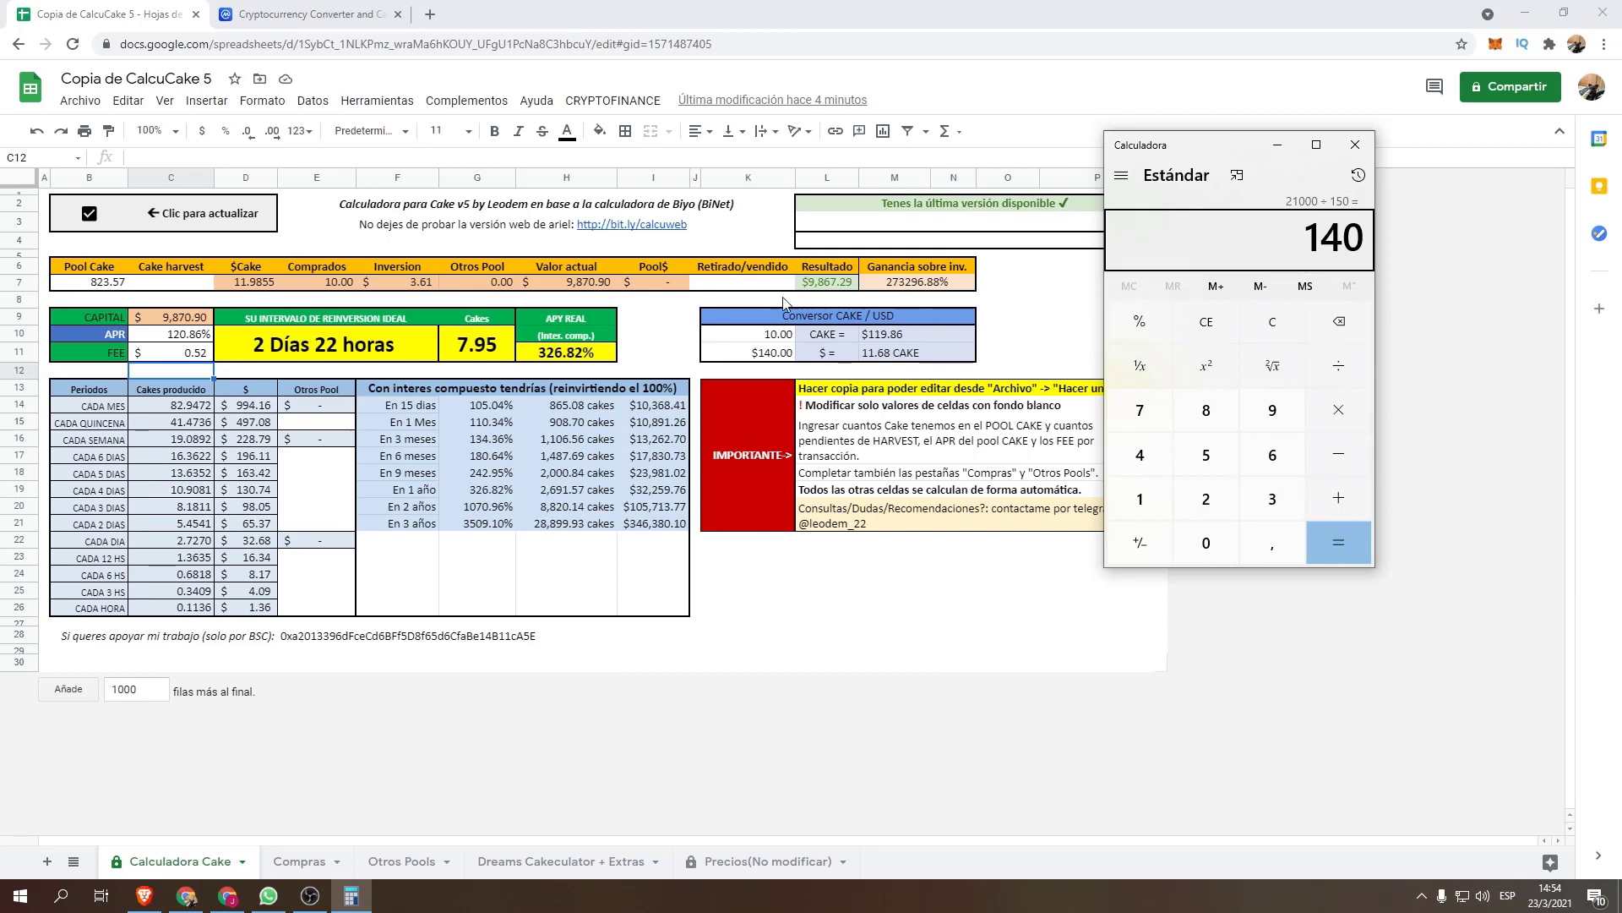
Return to the Calculadora Cake sheet and inspect the dollar-to-CAKE conversion and the CAKE produced every 4 days.
left_click(911, 353)
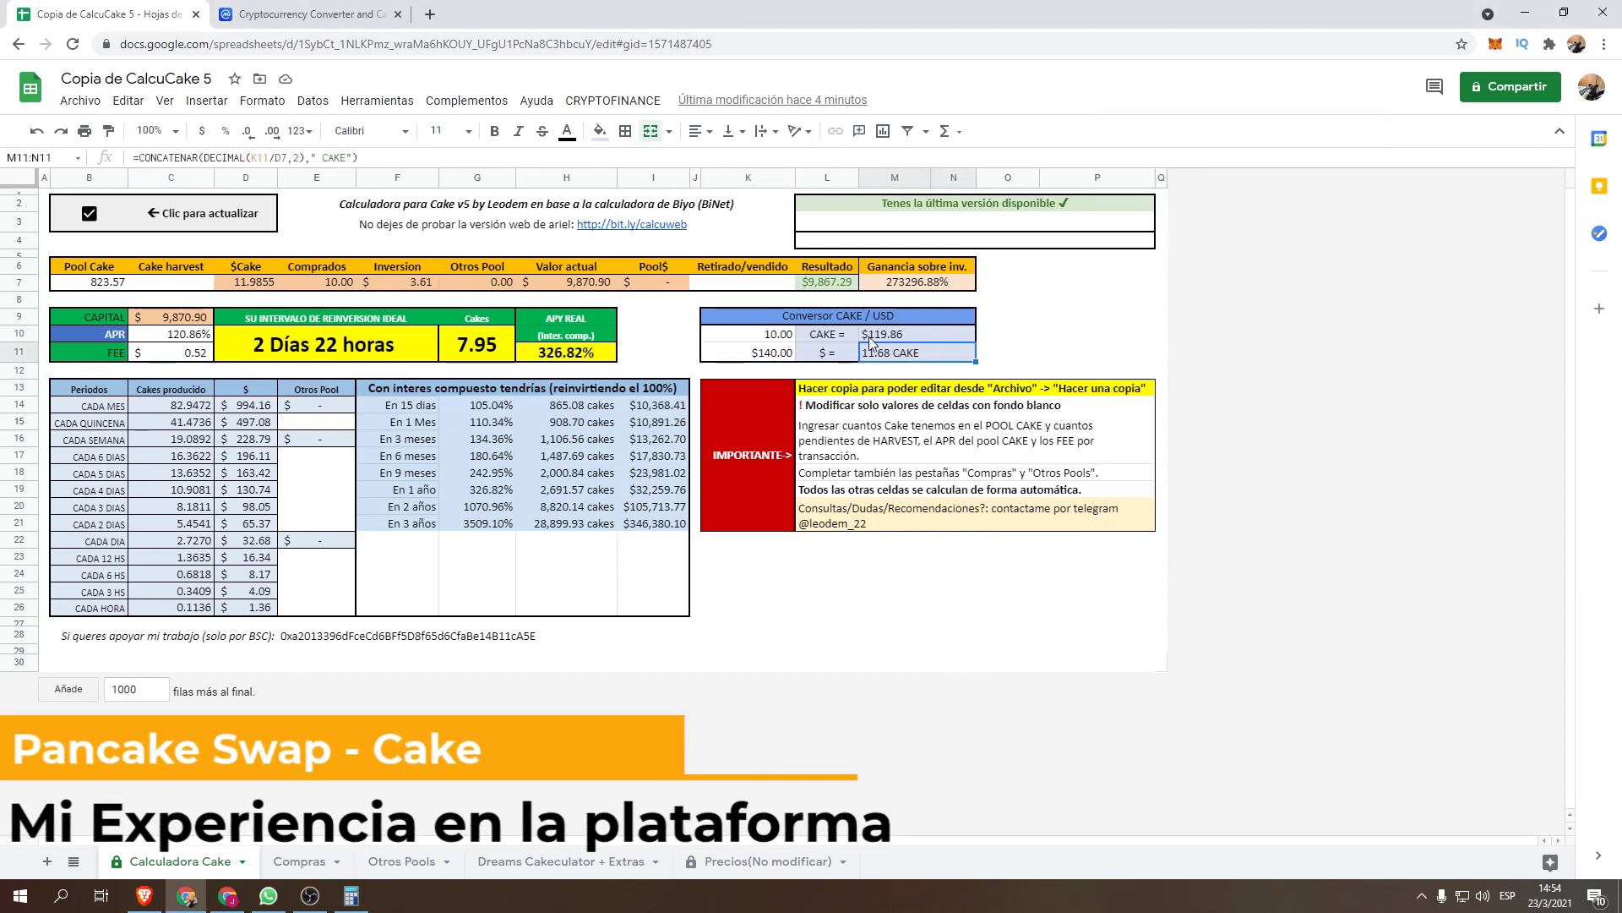
left_click(180, 493)
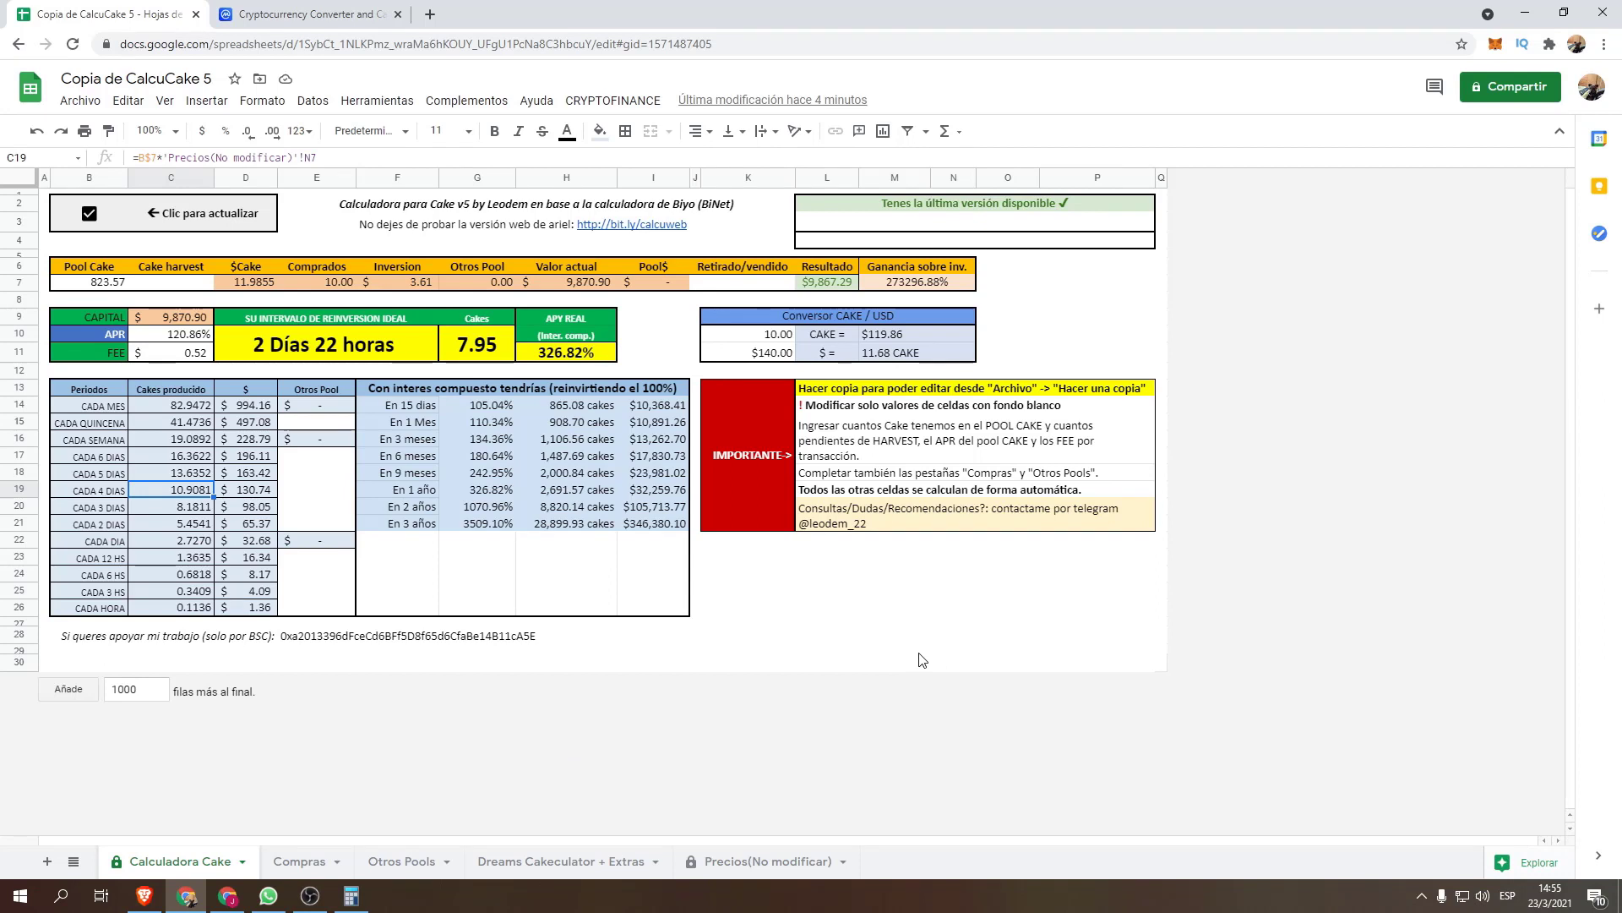
Switch to the other Chrome window and look over the posts on the Dinero por Internet Instagram profile.
mouse_move(369, 904)
mouse_move(197, 904)
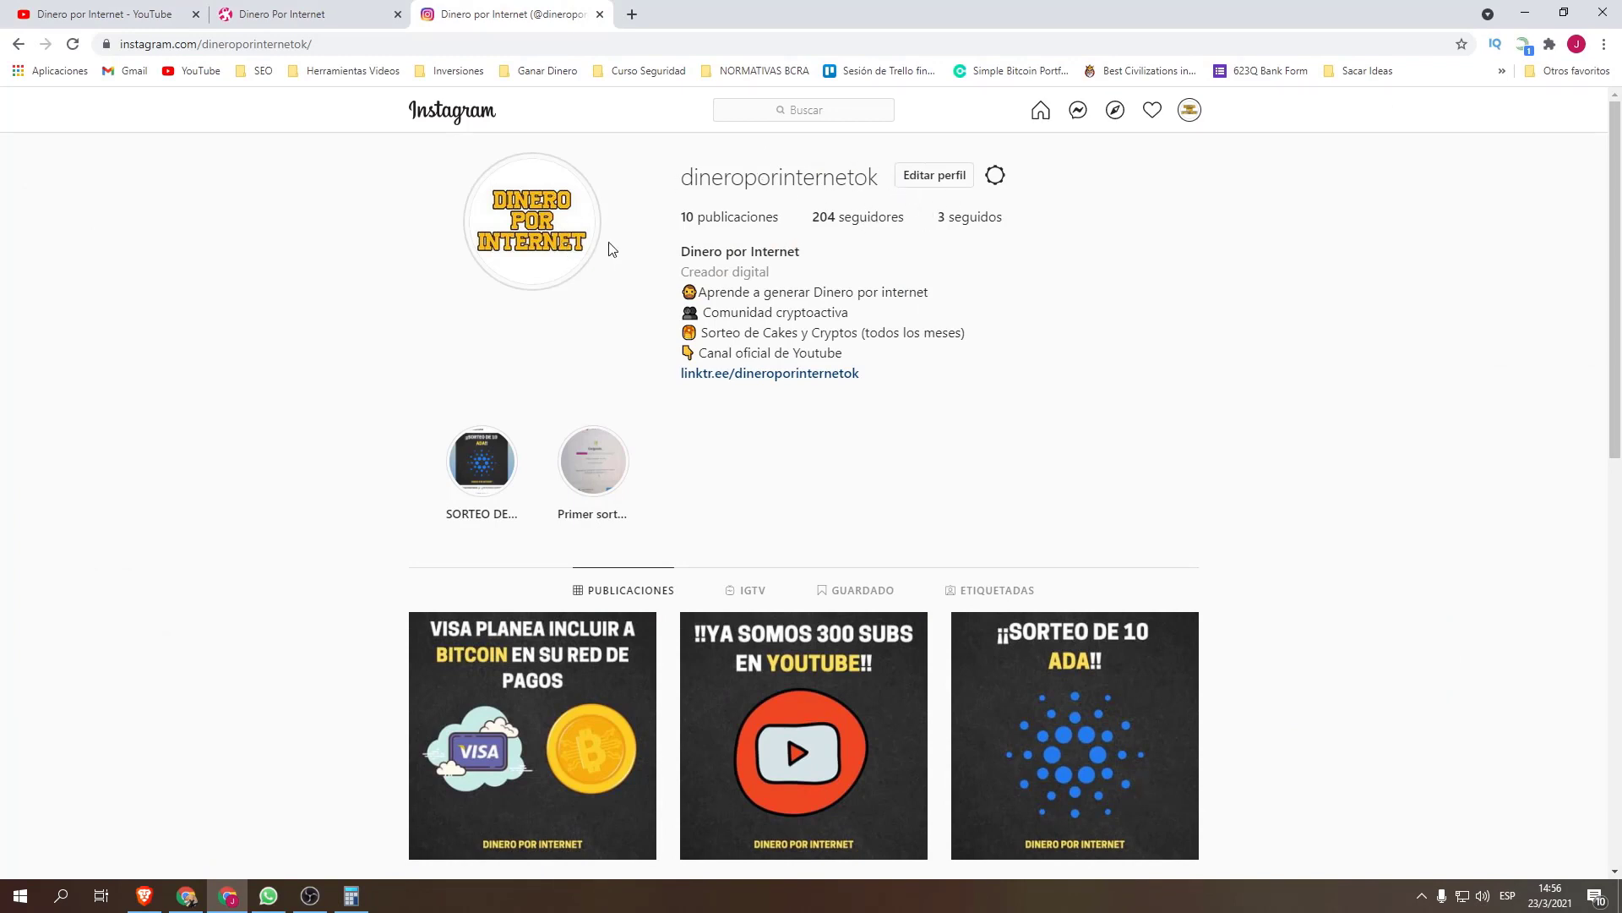
scroll(825, 488, "down", 2)
scroll(752, 372, "down", 2)
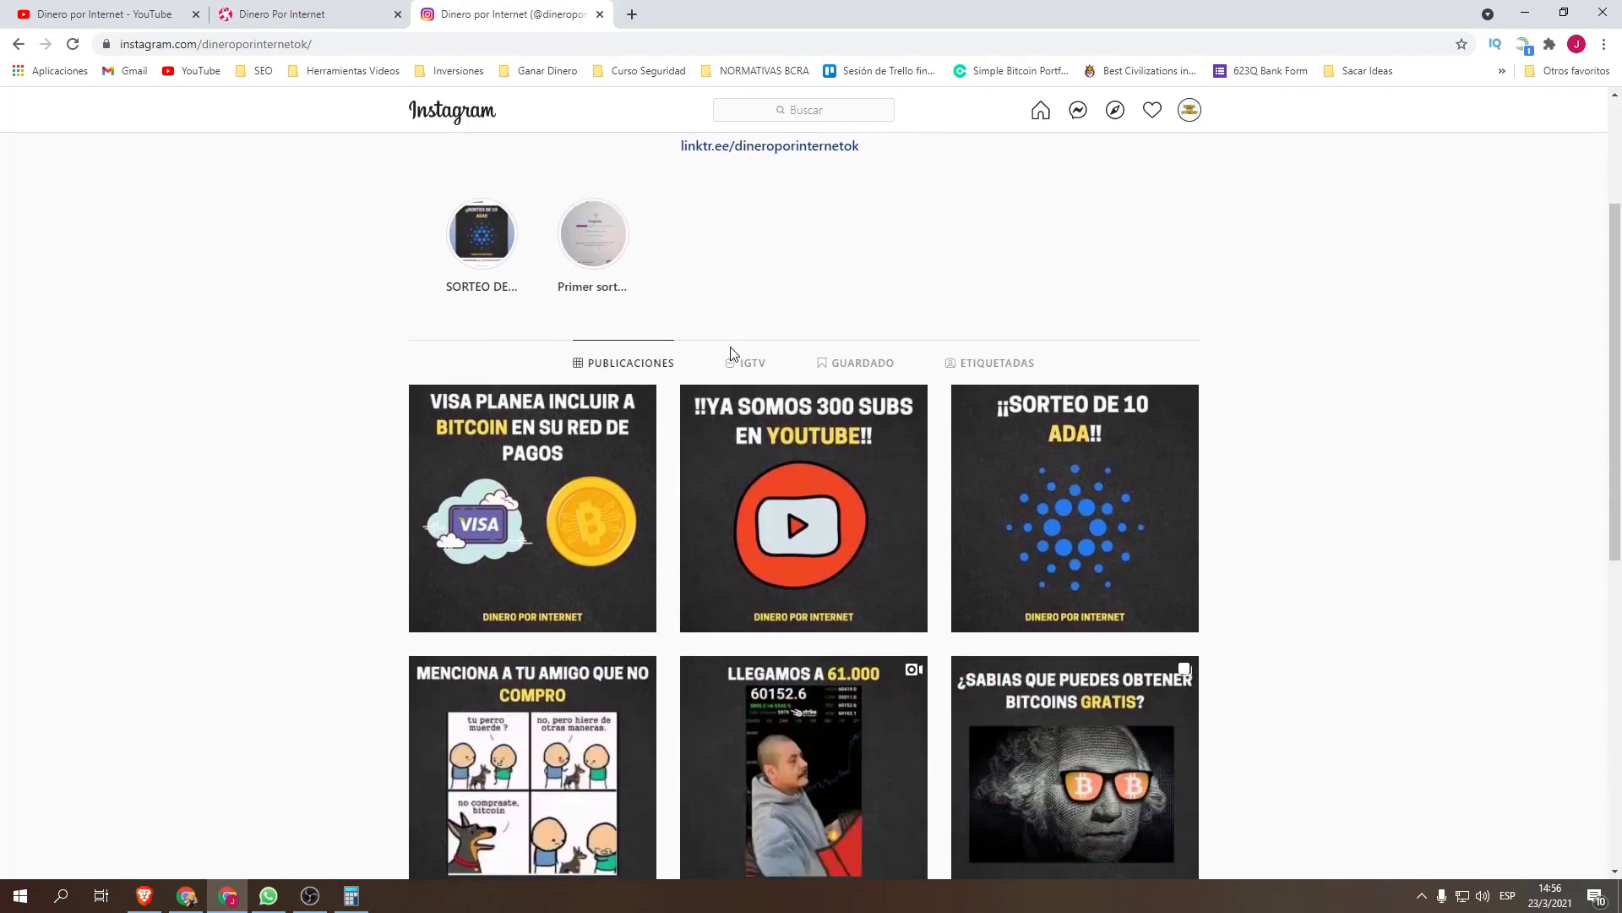
scroll(1104, 493, "up", 3)
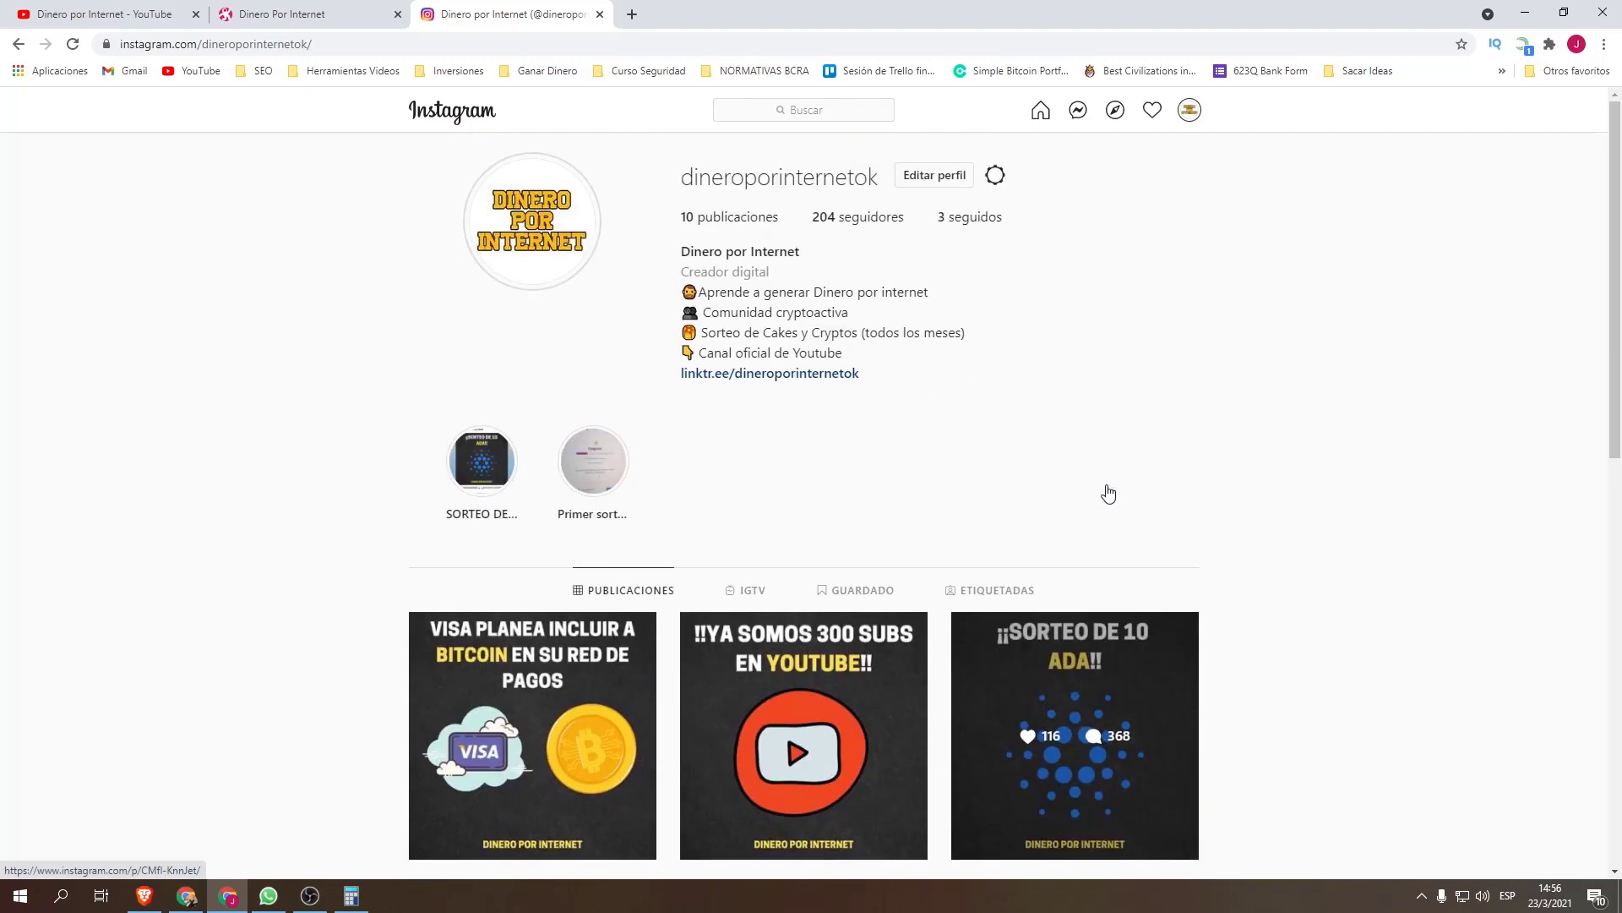
Open the Dinero por Internet profile's Instagram story and advance through its slides to the giveaway winner's thank-you repost.
left_click(546, 259)
left_click(1048, 486)
left_click(1043, 486)
left_click(1043, 486)
left_click(1046, 487)
left_click(1044, 486)
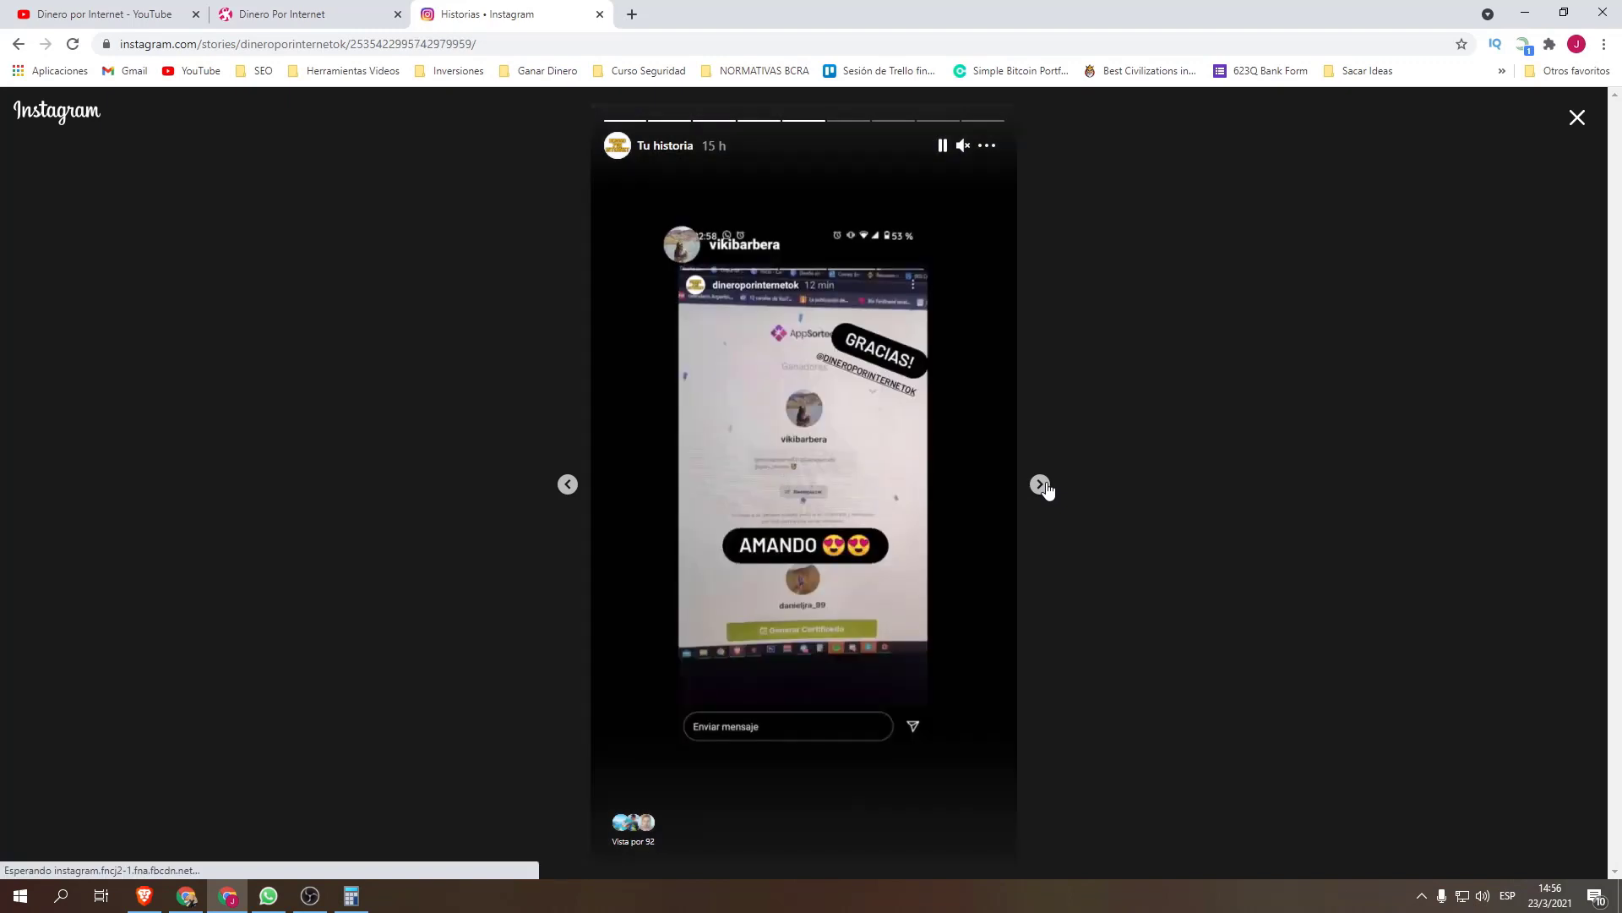